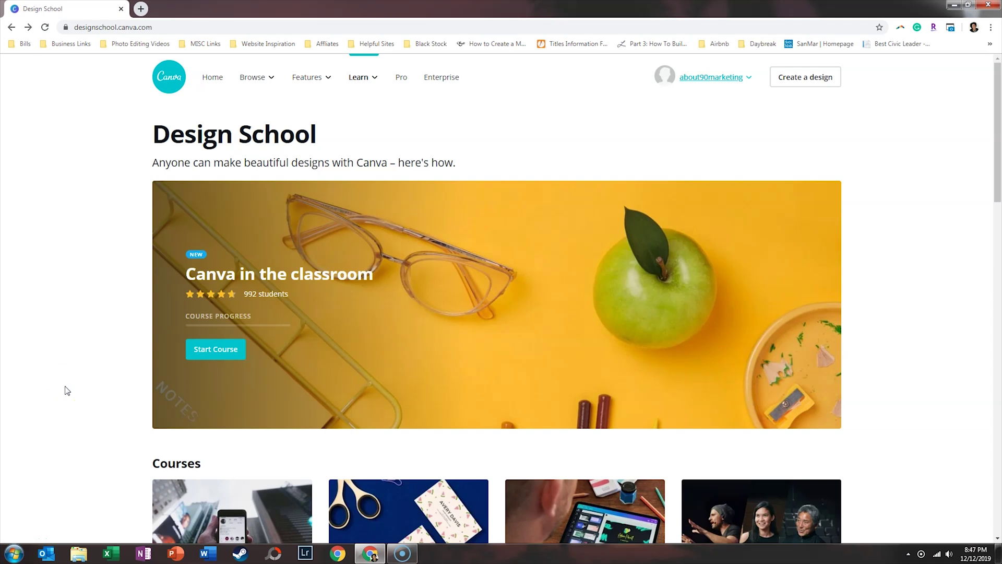
Step: Scroll to the bottom of the Design School page to show the Resources footer links
{"action": "left_click_drag", "start_coordinate": [997, 88], "coordinate": [998, 460]}
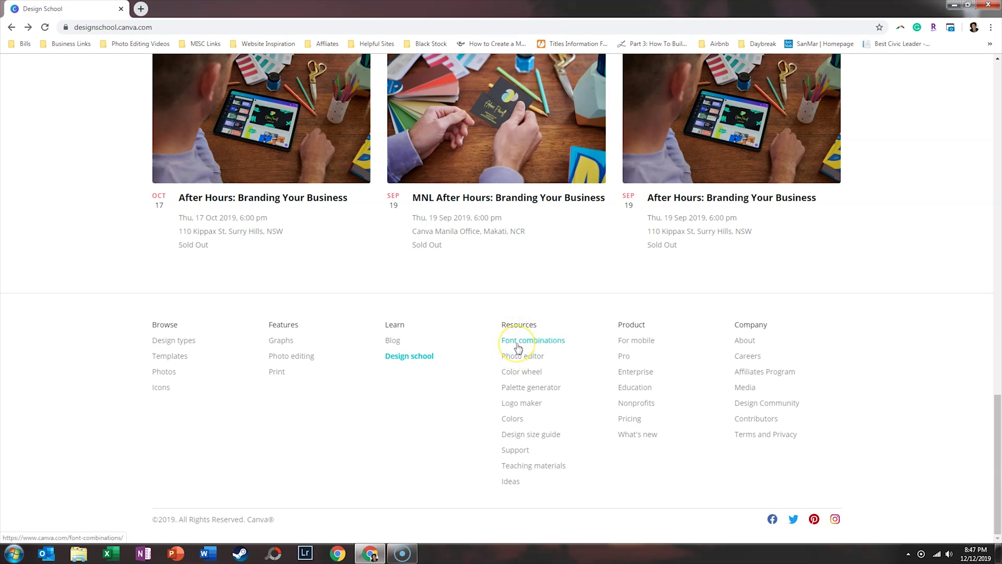
Step: Open the Palette generator from the footer Resources links and glance over the page
{"action": "left_click", "coordinate": [524, 389]}
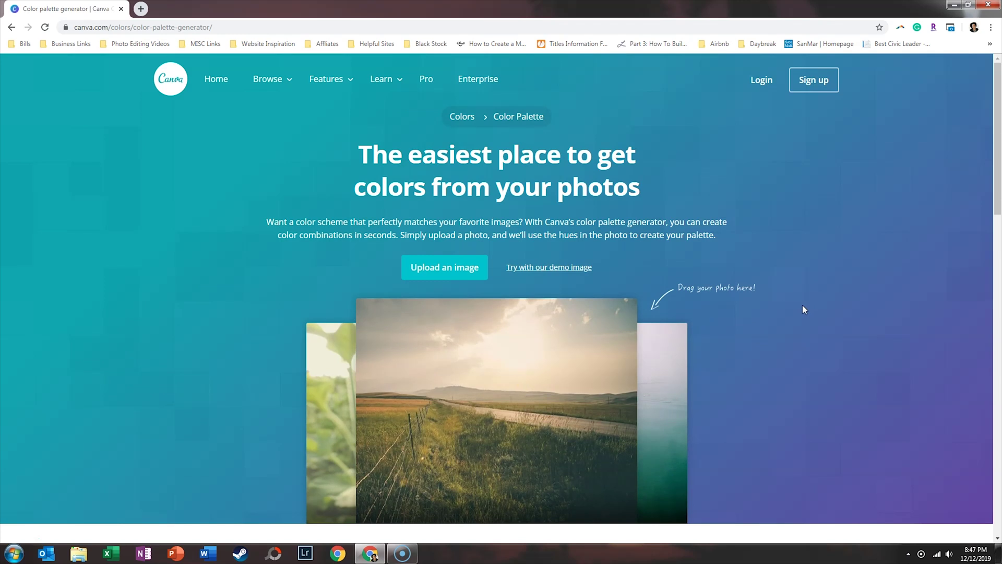
{"action": "scroll", "coordinate": [804, 310], "scroll_direction": "down", "scroll_amount": 3}
{"action": "scroll", "coordinate": [803, 309], "scroll_direction": "up", "scroll_amount": 2}
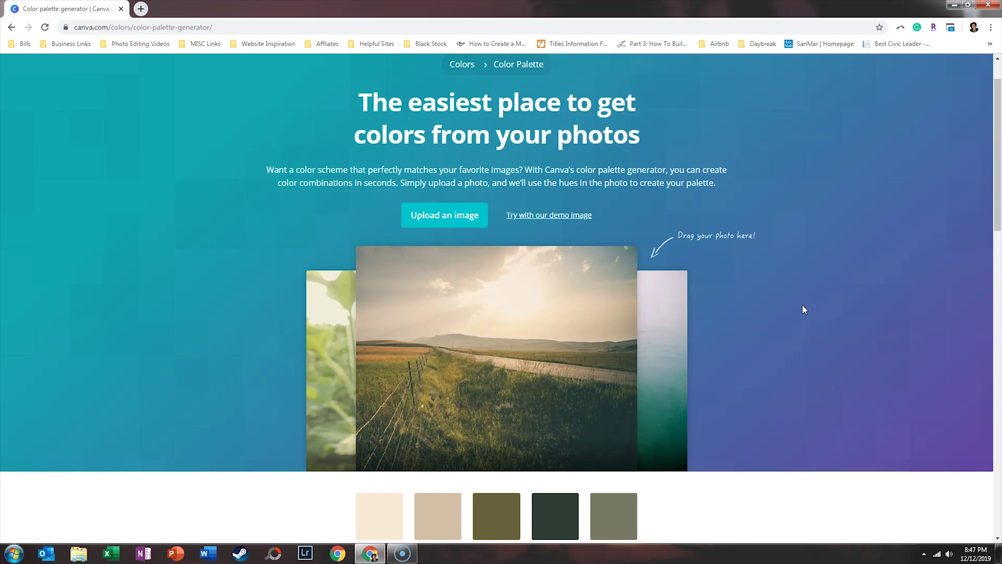
Step: Generate a palette from the demo flower photo and copy Indian Red's code #CE8462
{"action": "left_click", "coordinate": [572, 214]}
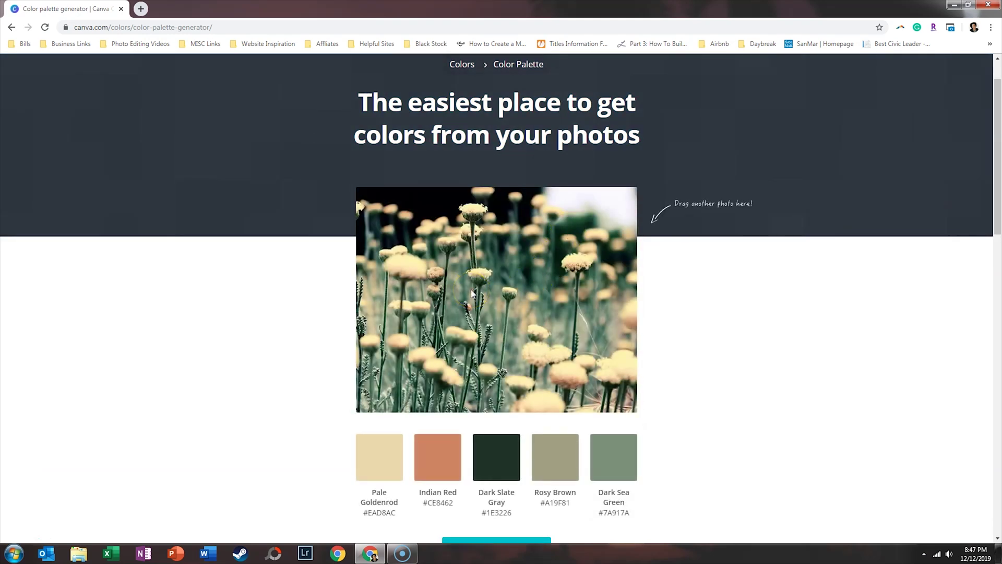
{"action": "left_click", "coordinate": [438, 458]}
{"action": "scroll", "coordinate": [692, 418], "scroll_direction": "down", "scroll_amount": 3}
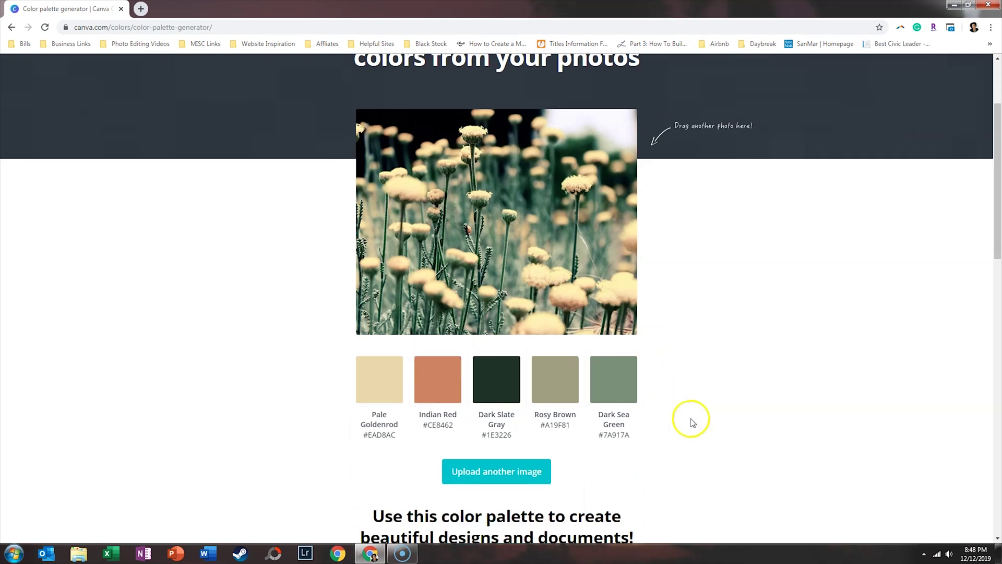
{"action": "scroll", "coordinate": [691, 418], "scroll_direction": "down", "scroll_amount": 2}
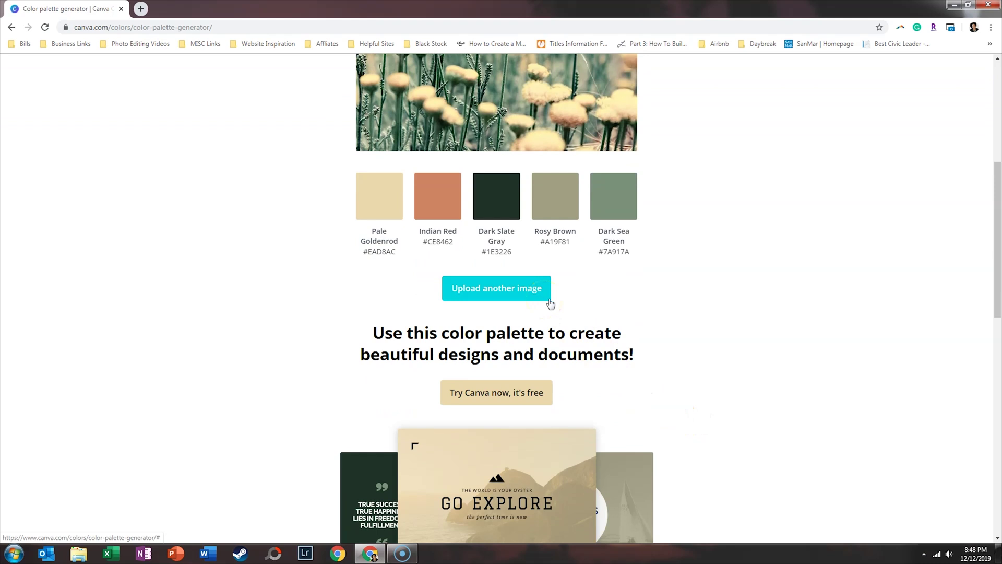
Step: Move down to the color combinations section and click through its suggested palettes
{"action": "scroll", "coordinate": [648, 346], "scroll_direction": "down", "scroll_amount": 4}
{"action": "scroll", "coordinate": [647, 348], "scroll_direction": "down", "scroll_amount": 4}
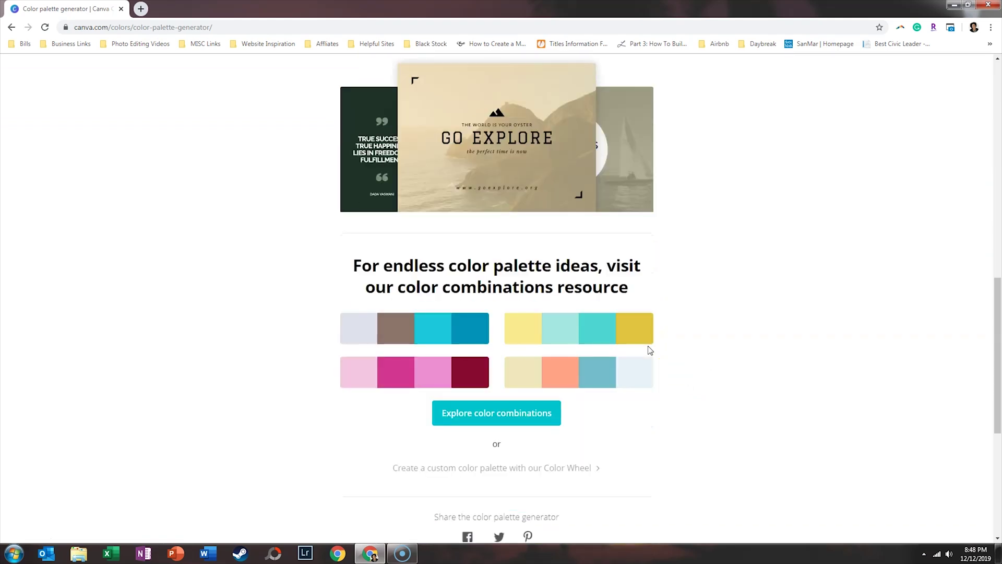
{"action": "left_click", "coordinate": [624, 356]}
{"action": "left_click", "coordinate": [576, 367]}
{"action": "left_click", "coordinate": [575, 373]}
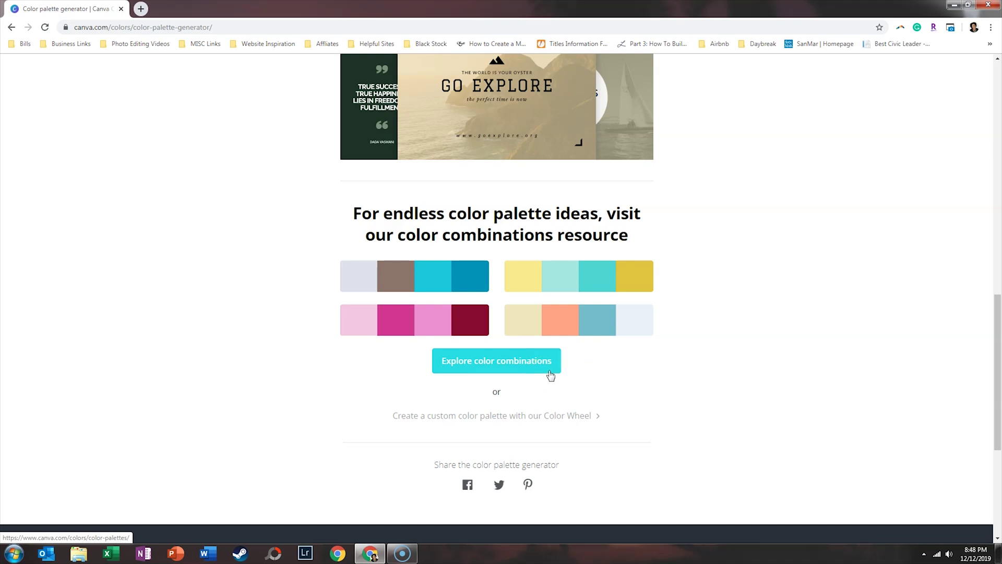
Step: Open the Color palettes collection in a new tab and browse its first page
{"action": "left_click", "coordinate": [550, 373]}
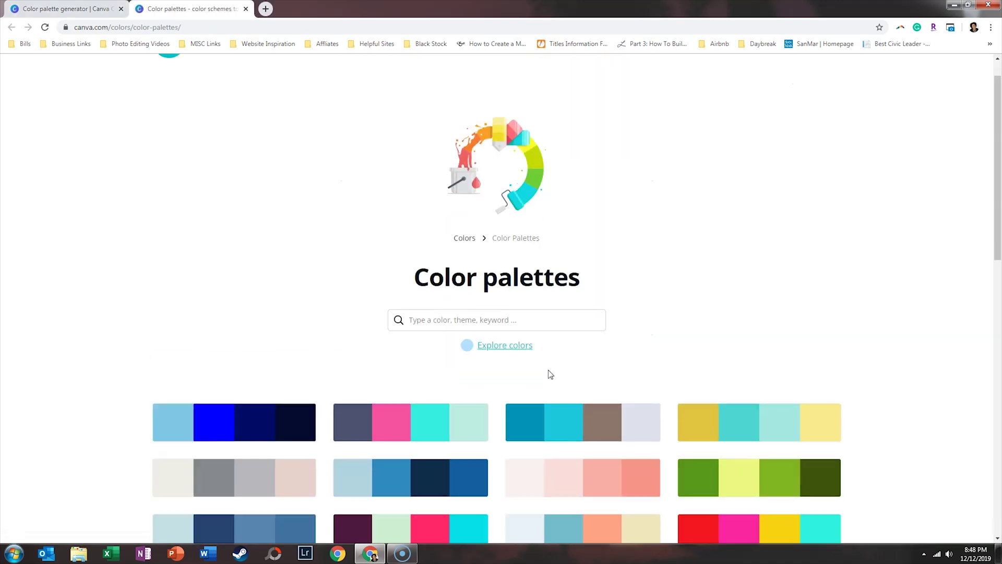
{"action": "scroll", "coordinate": [551, 373], "scroll_direction": "down", "scroll_amount": 4}
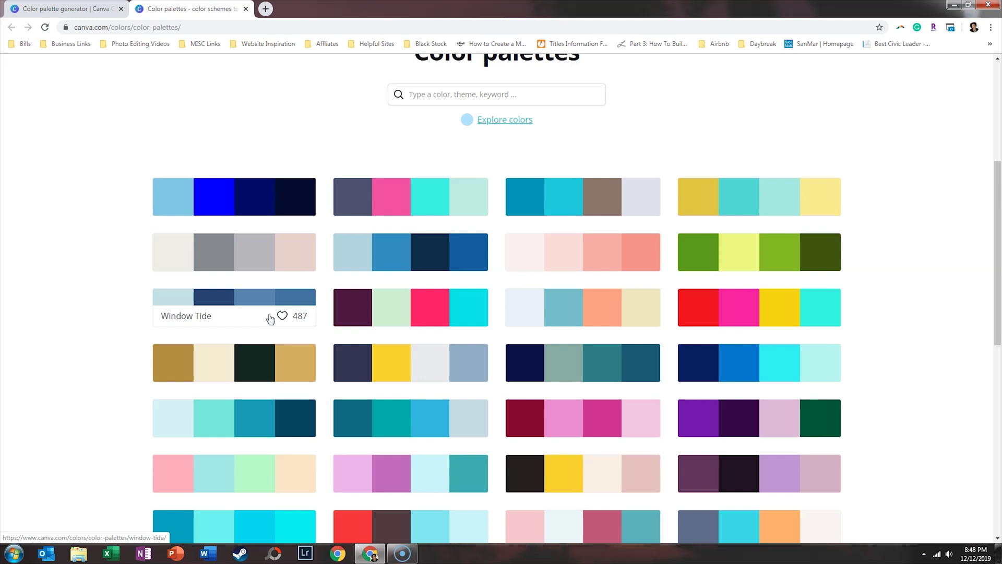
{"action": "left_click", "coordinate": [259, 316]}
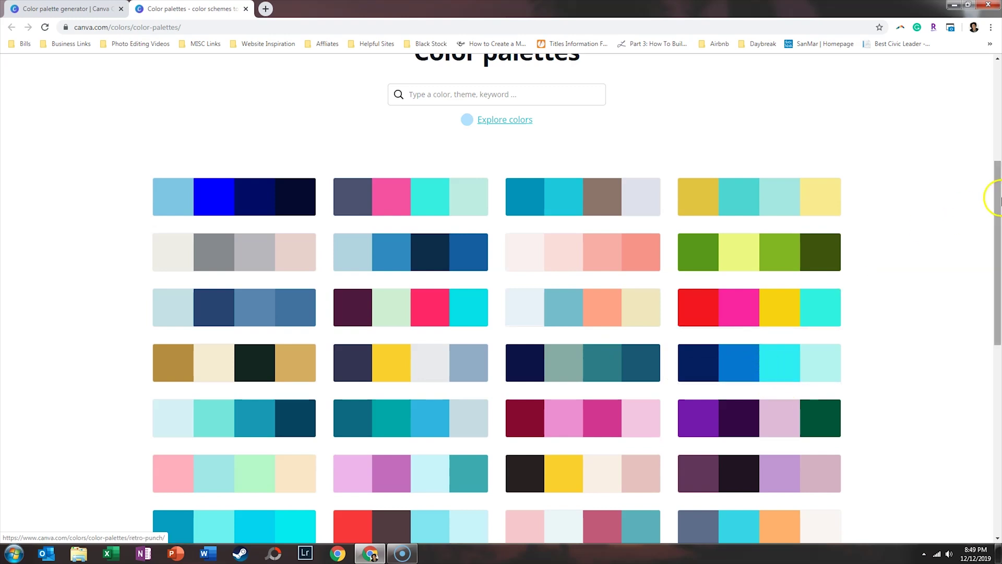
{"action": "left_click_drag", "start_coordinate": [995, 168], "coordinate": [994, 303]}
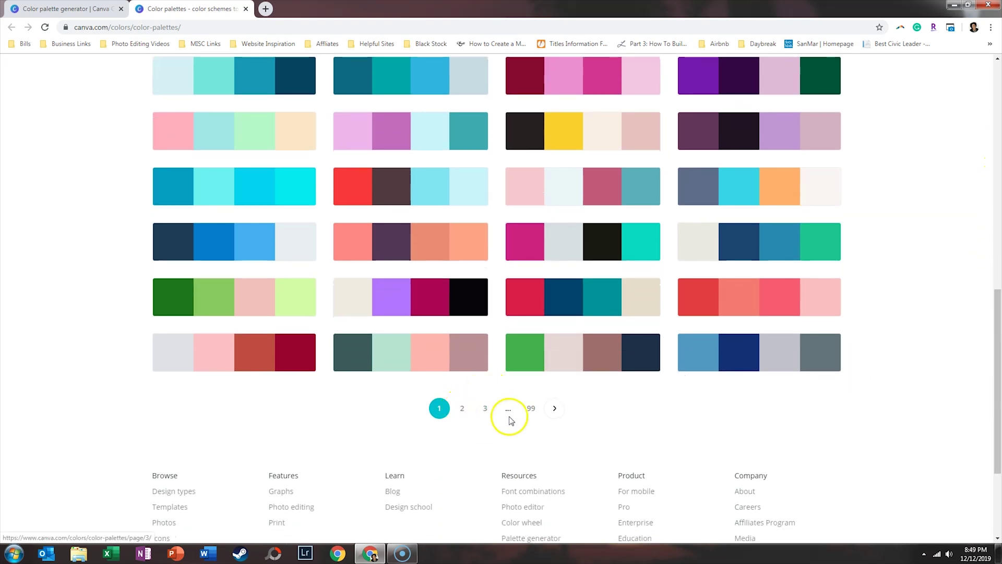
Step: Page forward through the color palettes to page 4
{"action": "left_click", "coordinate": [554, 408]}
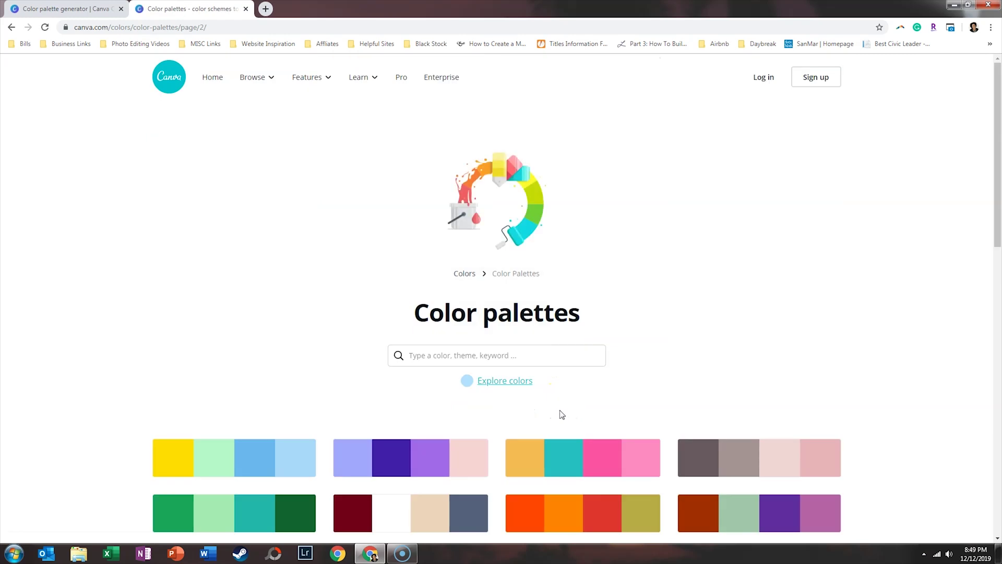
{"action": "scroll", "coordinate": [562, 414], "scroll_direction": "down", "scroll_amount": 15}
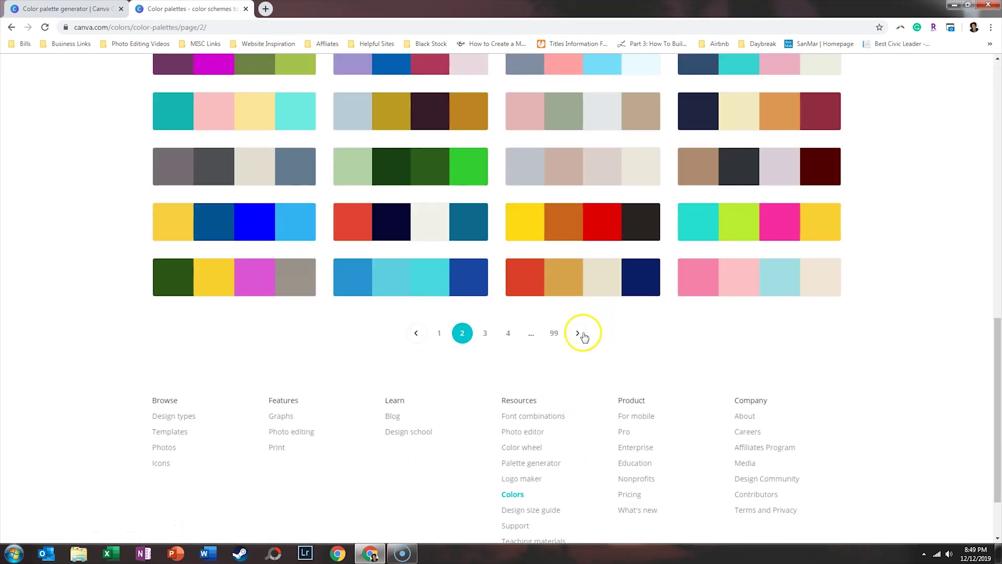
{"action": "left_click", "coordinate": [578, 333]}
{"action": "scroll", "coordinate": [584, 339], "scroll_direction": "down", "scroll_amount": 7}
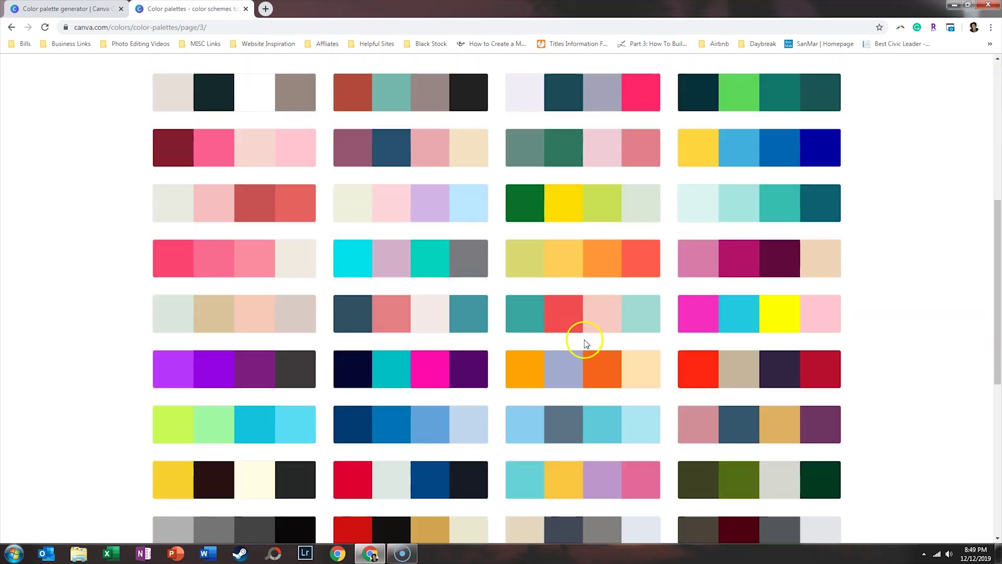
{"action": "scroll", "coordinate": [584, 340], "scroll_direction": "down", "scroll_amount": 4}
{"action": "left_click", "coordinate": [580, 439]}
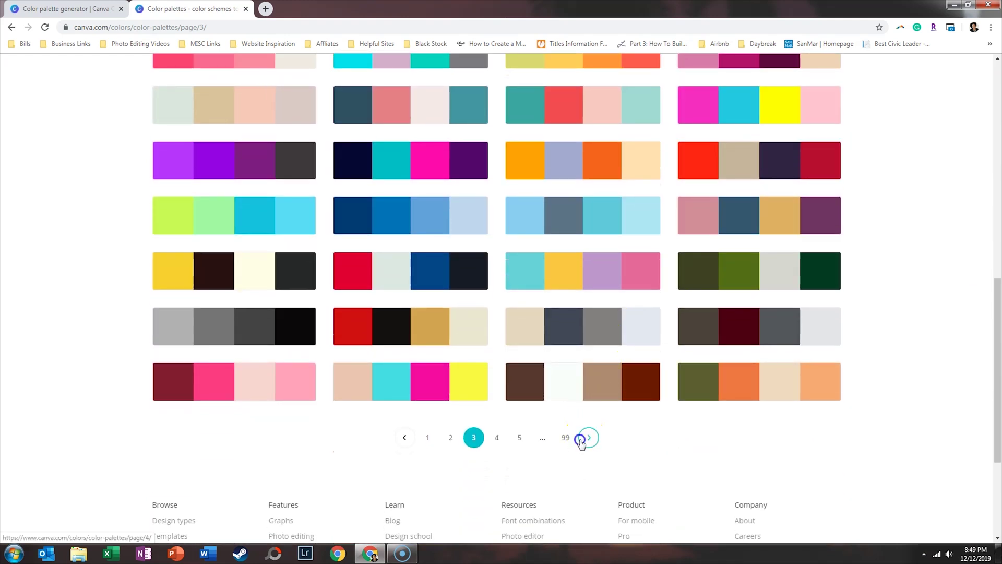
Step: Advance to page 5 of 99 and scroll through its four-colour schemes
{"action": "scroll", "coordinate": [573, 432], "scroll_direction": "down", "scroll_amount": 5}
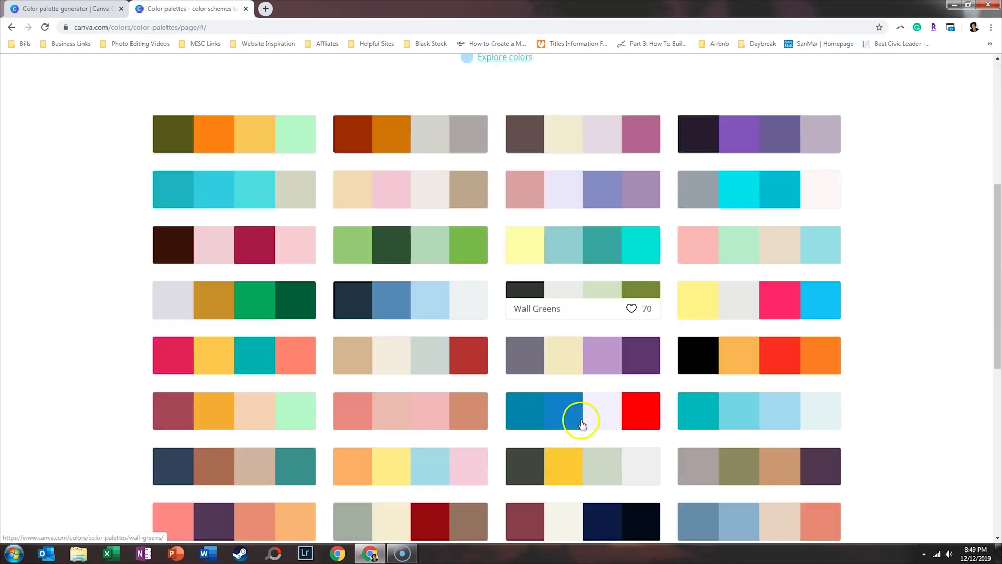
{"action": "scroll", "coordinate": [582, 424], "scroll_direction": "down", "scroll_amount": 1}
{"action": "scroll", "coordinate": [655, 404], "scroll_direction": "down", "scroll_amount": 1}
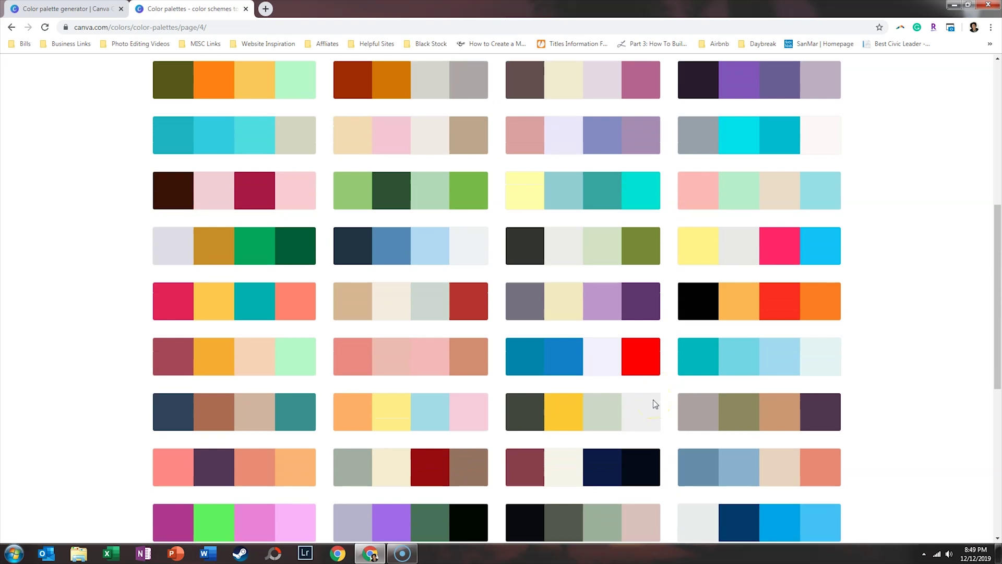
{"action": "scroll", "coordinate": [650, 399], "scroll_direction": "down", "scroll_amount": 2}
{"action": "left_click", "coordinate": [603, 487]}
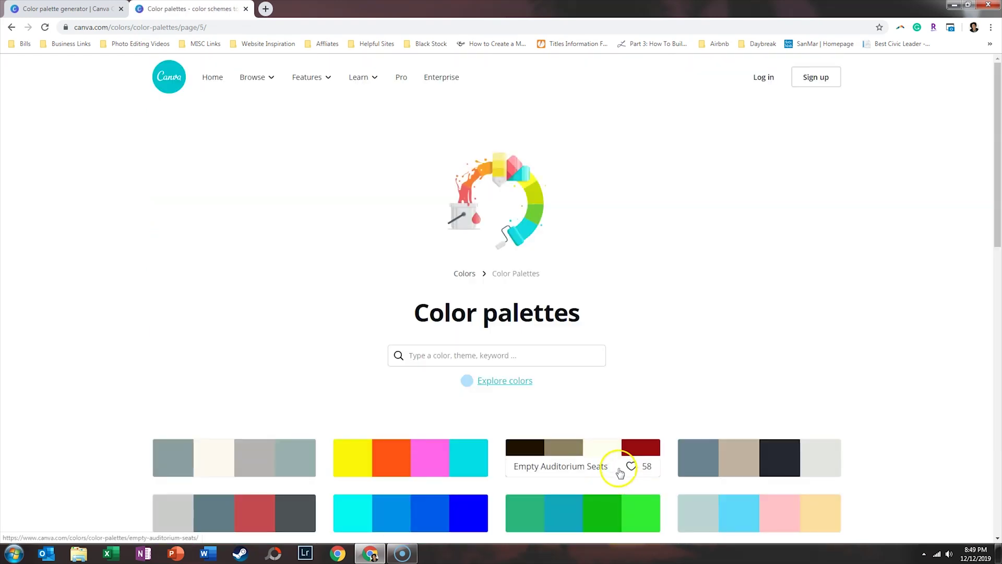
{"action": "scroll", "coordinate": [616, 472], "scroll_direction": "down", "scroll_amount": 6}
{"action": "scroll", "coordinate": [608, 447], "scroll_direction": "down", "scroll_amount": 2}
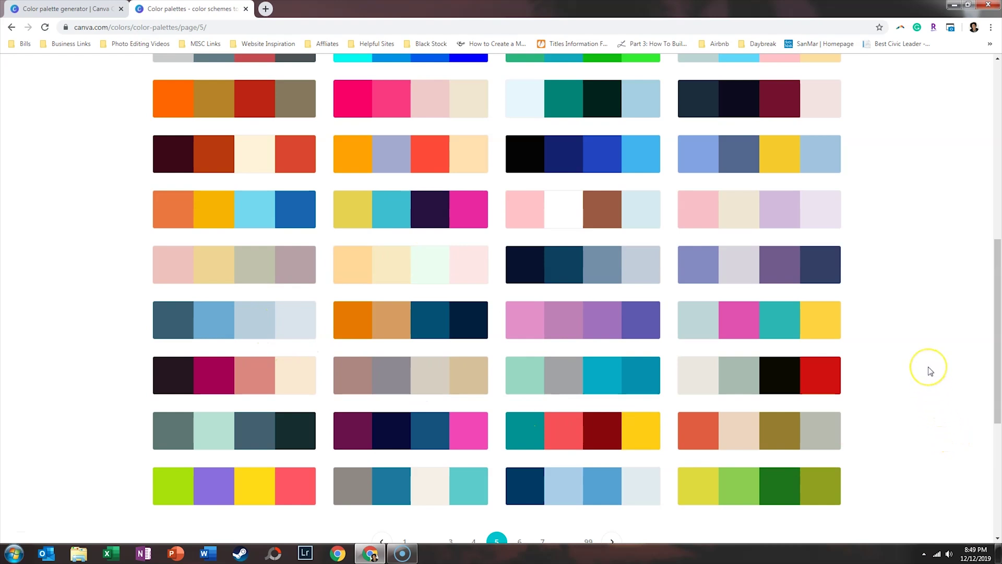
{"action": "scroll", "coordinate": [930, 371], "scroll_direction": "down", "scroll_amount": 2}
{"action": "scroll", "coordinate": [930, 371], "scroll_direction": "down", "scroll_amount": 1}
{"action": "scroll", "coordinate": [930, 371], "scroll_direction": "up", "scroll_amount": 2}
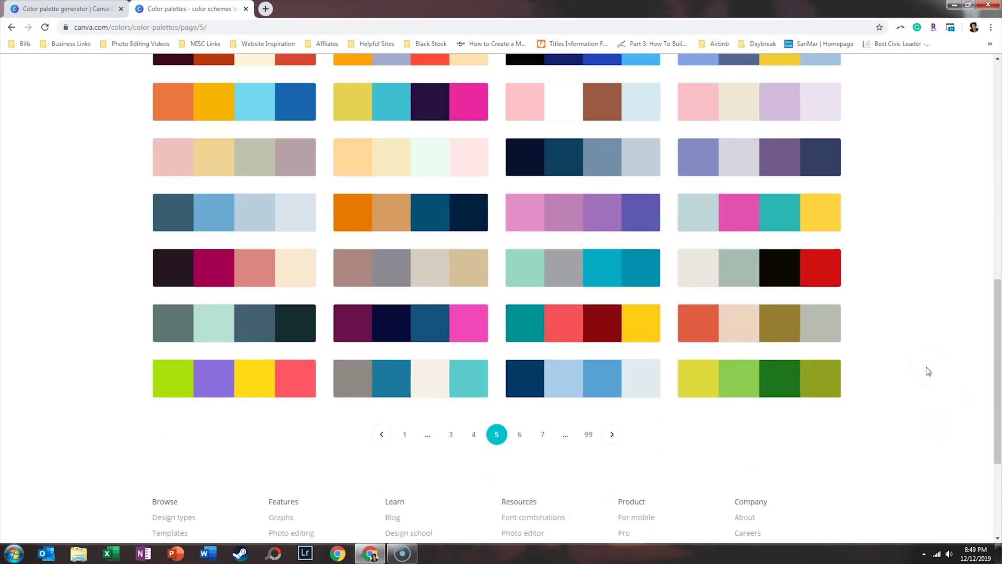
{"action": "scroll", "coordinate": [929, 371], "scroll_direction": "down", "scroll_amount": 3}
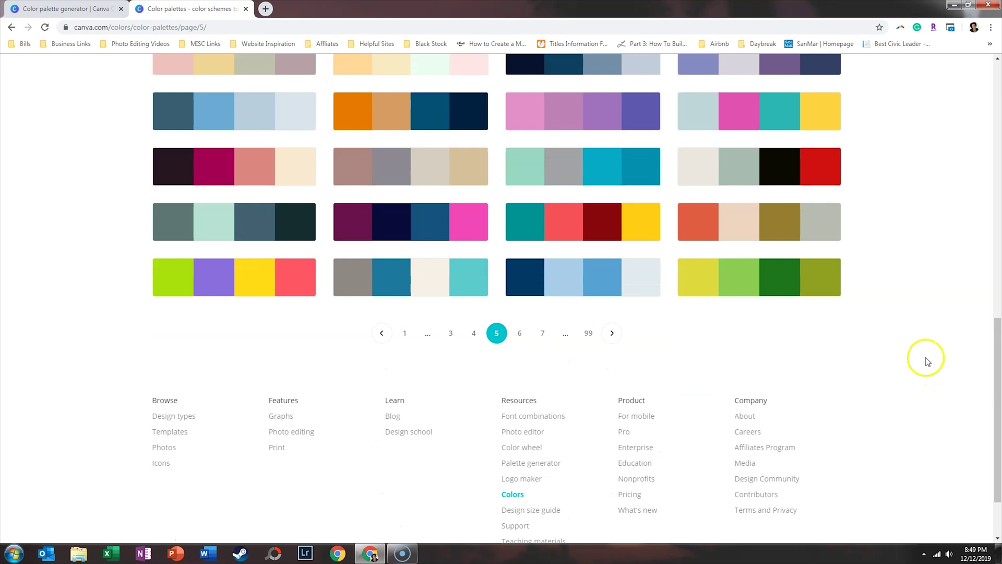
{"action": "scroll", "coordinate": [927, 365], "scroll_direction": "down", "scroll_amount": 2}
Step: Upload '2020 Rotary Golf Tournament Flyer.png' to the palette generator and view its swatches
{"action": "left_click", "coordinate": [516, 379]}
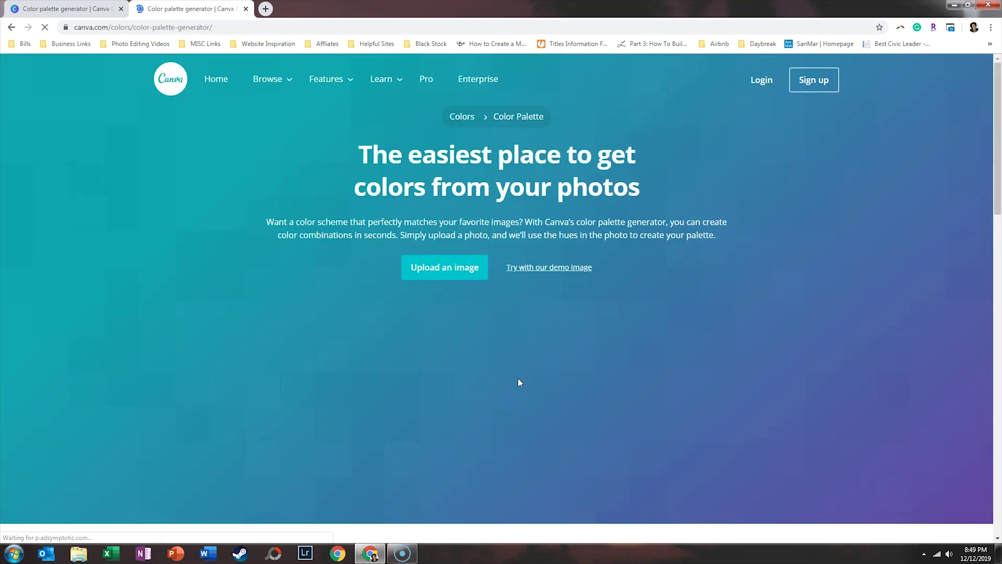
{"action": "left_click", "coordinate": [524, 372]}
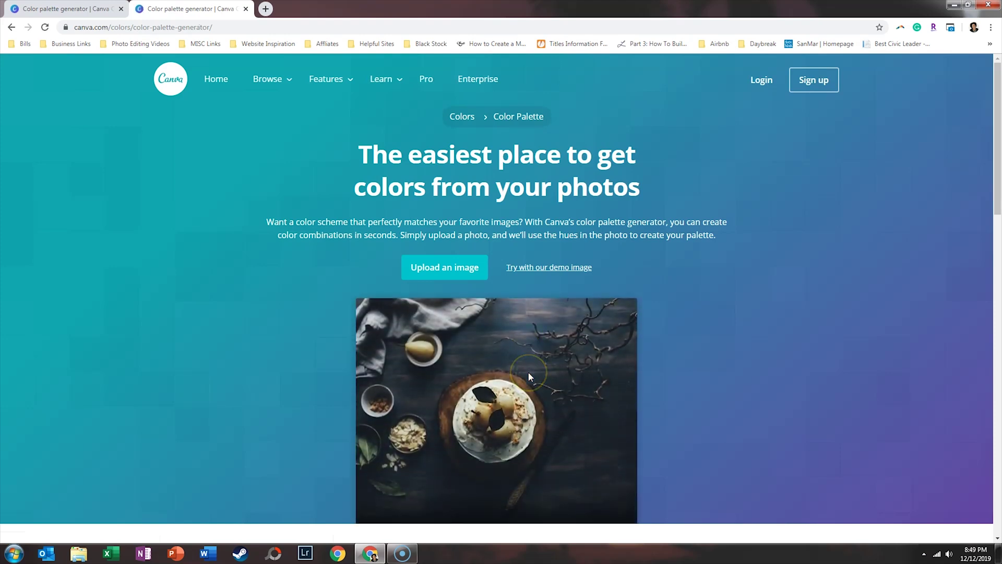
{"action": "left_click", "coordinate": [465, 273]}
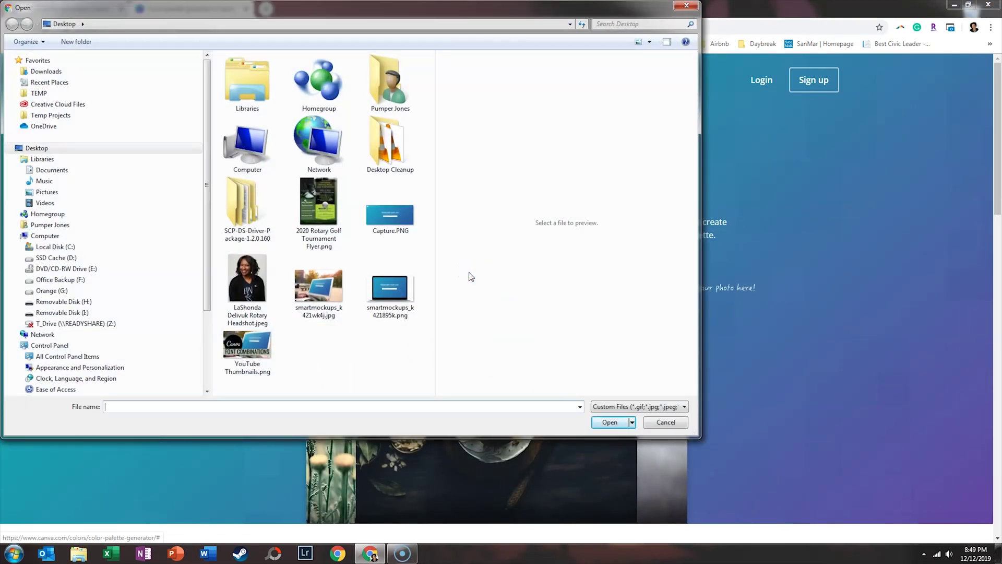
{"action": "double_click", "coordinate": [317, 216]}
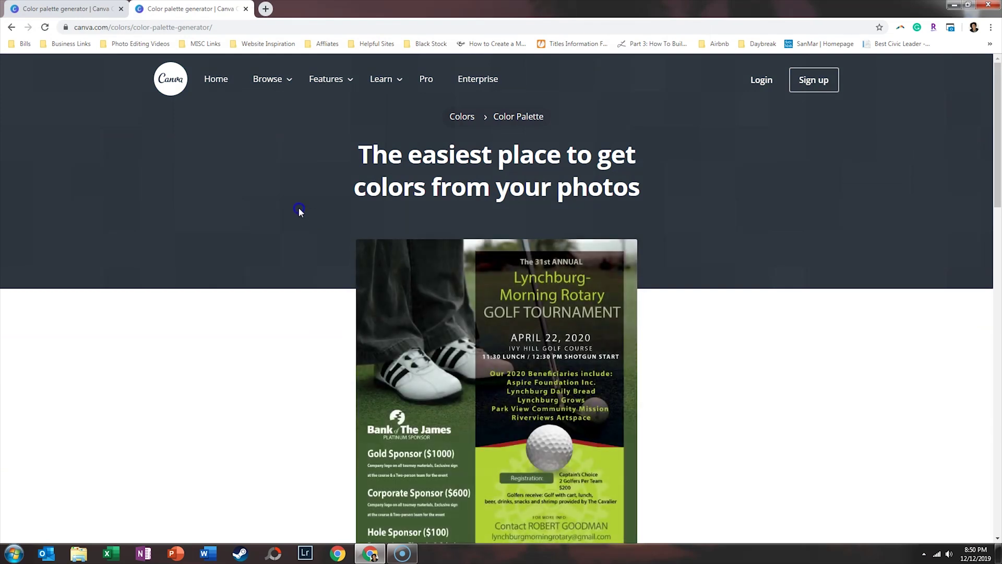
{"action": "scroll", "coordinate": [299, 208], "scroll_direction": "down", "scroll_amount": 4}
Step: Copy the flyer's Brown #A42824 and Black hex codes, then browse its suggested colour combinations
{"action": "left_click", "coordinate": [380, 472]}
{"action": "left_click", "coordinate": [529, 461]}
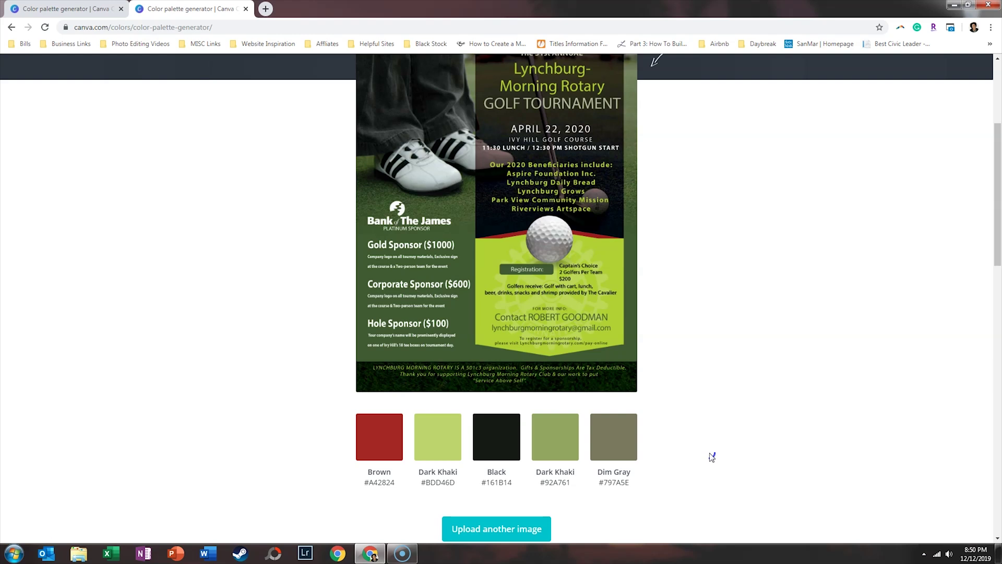
{"action": "scroll", "coordinate": [712, 458], "scroll_direction": "down", "scroll_amount": 10}
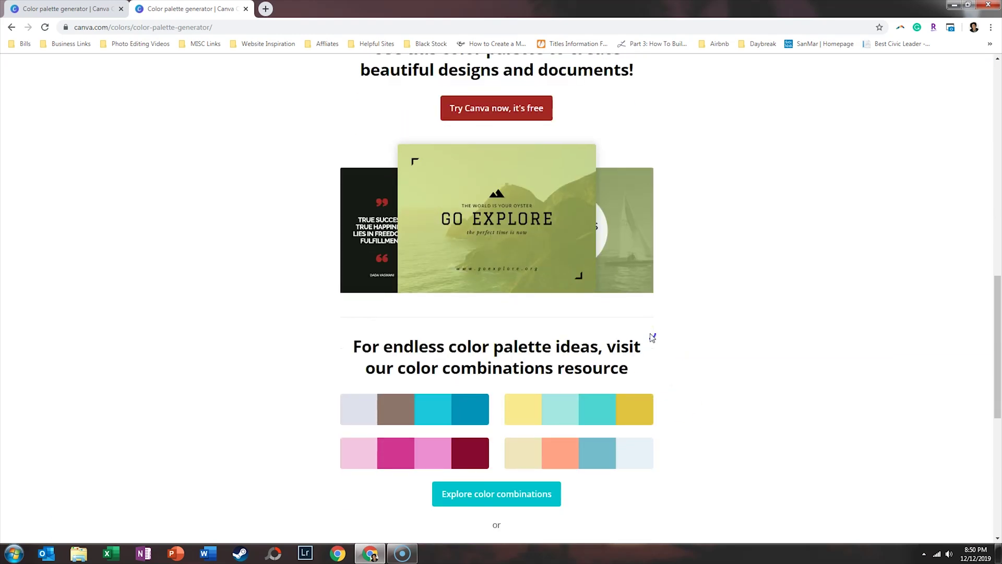
{"action": "scroll", "coordinate": [652, 338], "scroll_direction": "down", "scroll_amount": 3}
{"action": "left_click", "coordinate": [478, 336]}
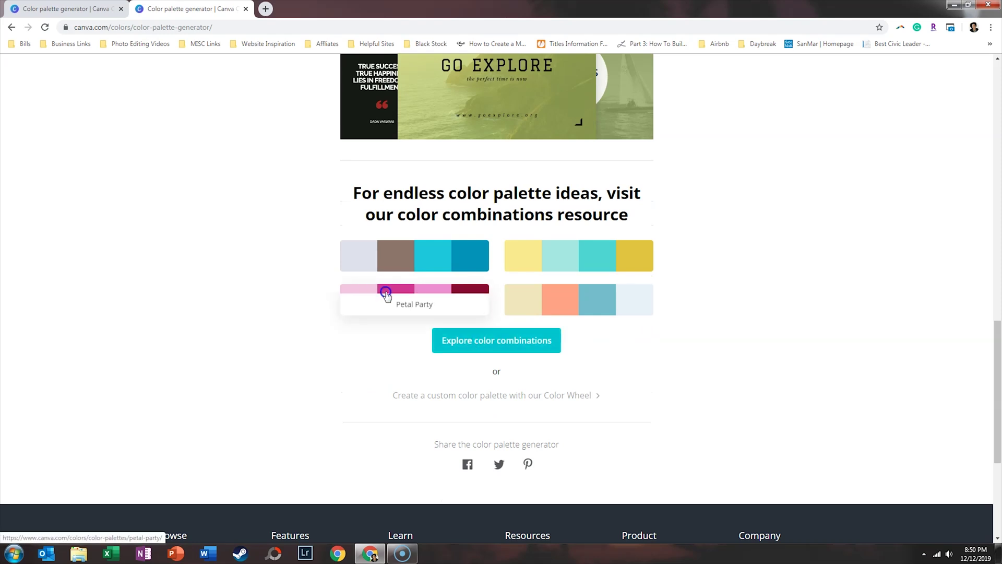
{"action": "left_click", "coordinate": [396, 328]}
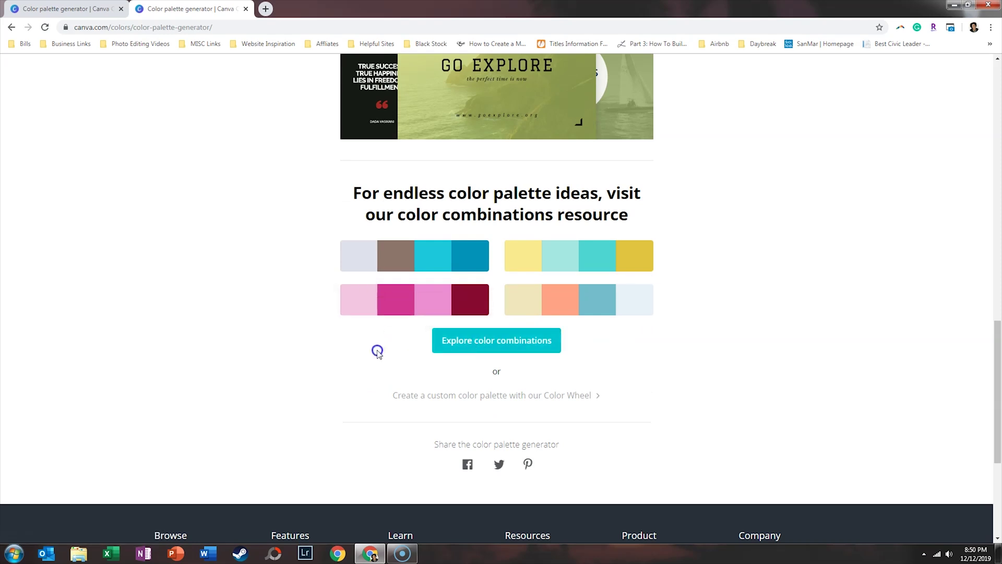
{"action": "left_click", "coordinate": [403, 400]}
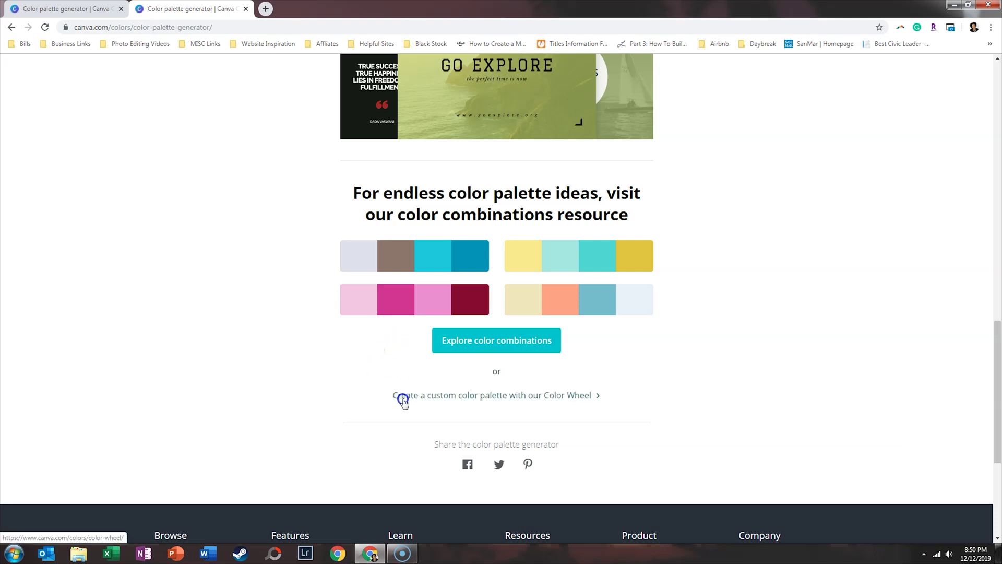
Step: Open the Color wheel and try #1ecbe1 as Complementary, Monochromatic, Analogous, Triadic and Tetradic
{"action": "left_click", "coordinate": [431, 397]}
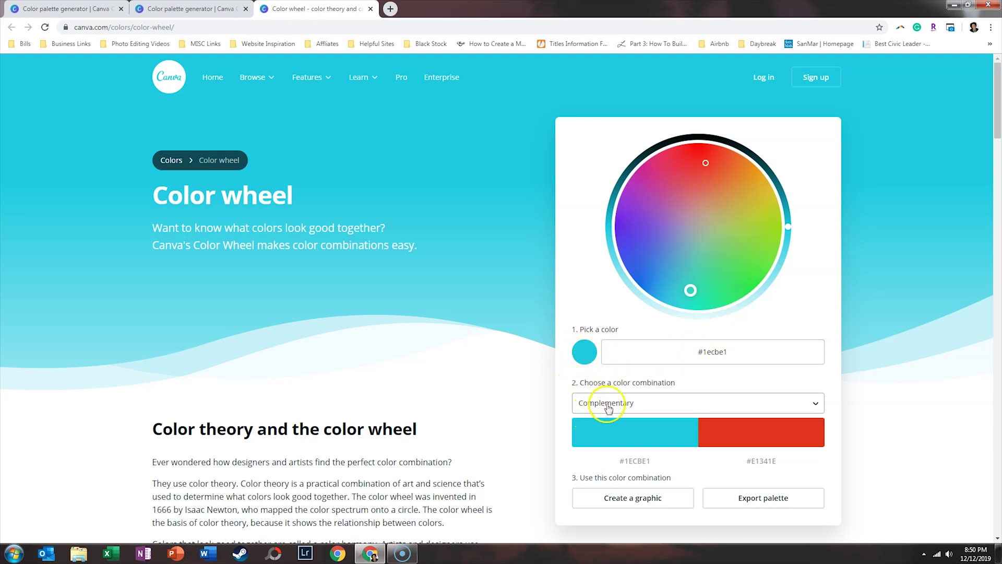
{"action": "left_click", "coordinate": [637, 403]}
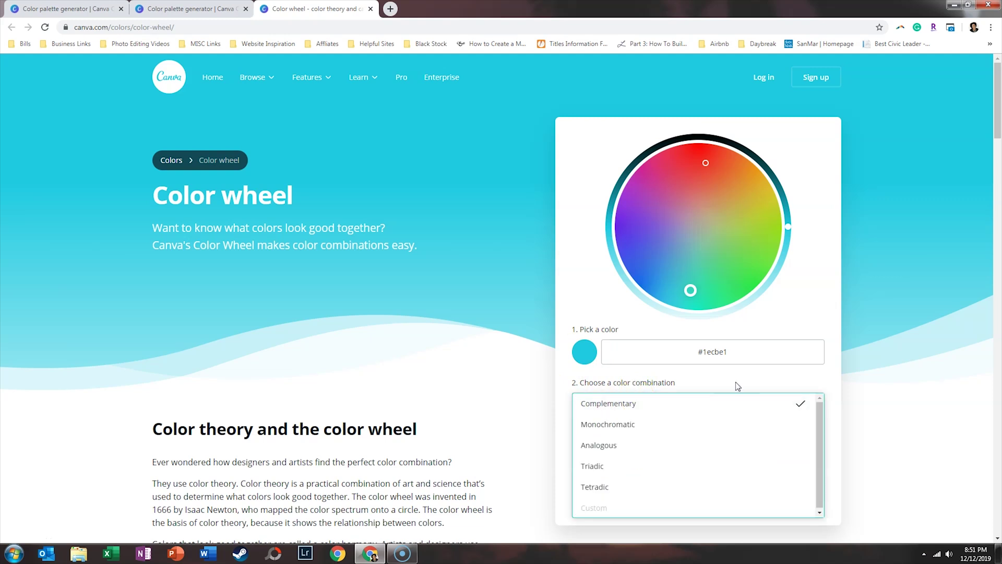
{"action": "left_click", "coordinate": [703, 375]}
{"action": "left_click", "coordinate": [701, 402]}
{"action": "left_click", "coordinate": [696, 426]}
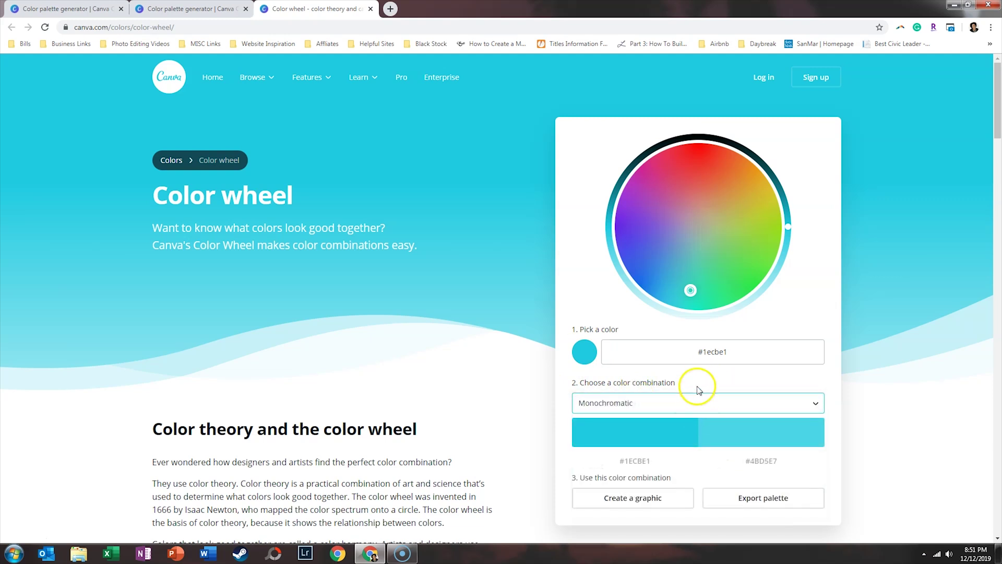
{"action": "left_click", "coordinate": [698, 402]}
{"action": "left_click", "coordinate": [700, 445]}
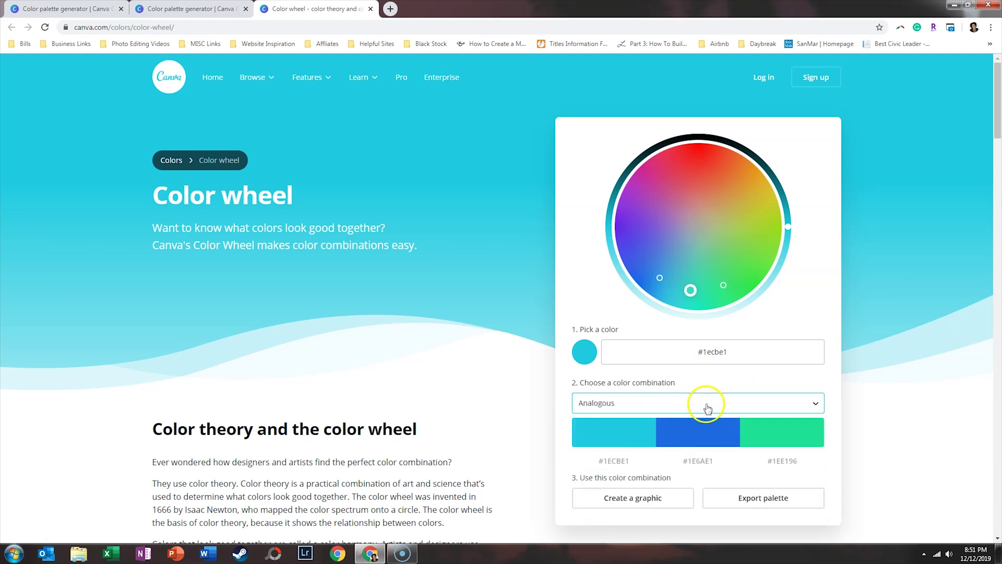
{"action": "left_click", "coordinate": [705, 405]}
{"action": "left_click", "coordinate": [689, 466]}
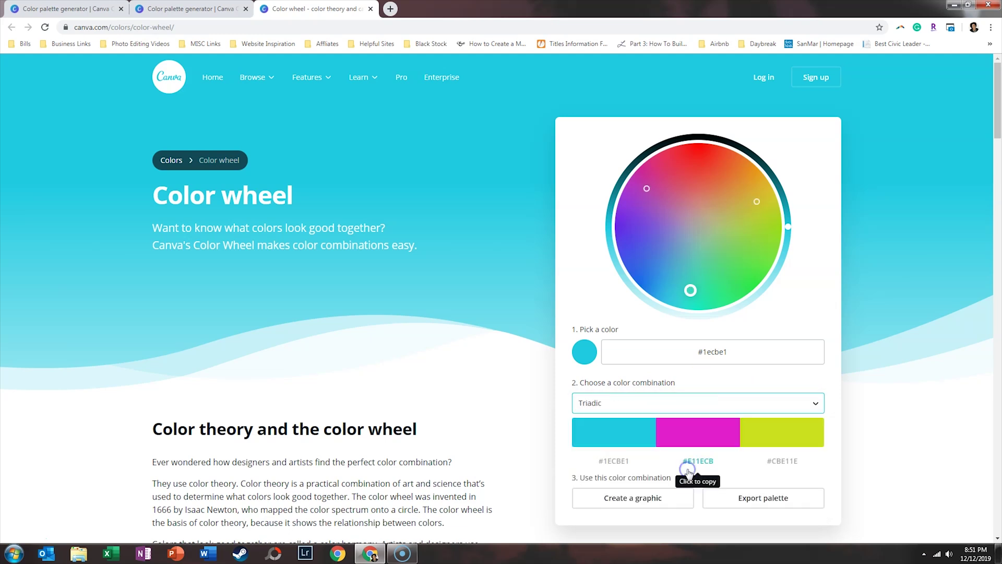
{"action": "left_click", "coordinate": [694, 405]}
{"action": "left_click", "coordinate": [672, 498]}
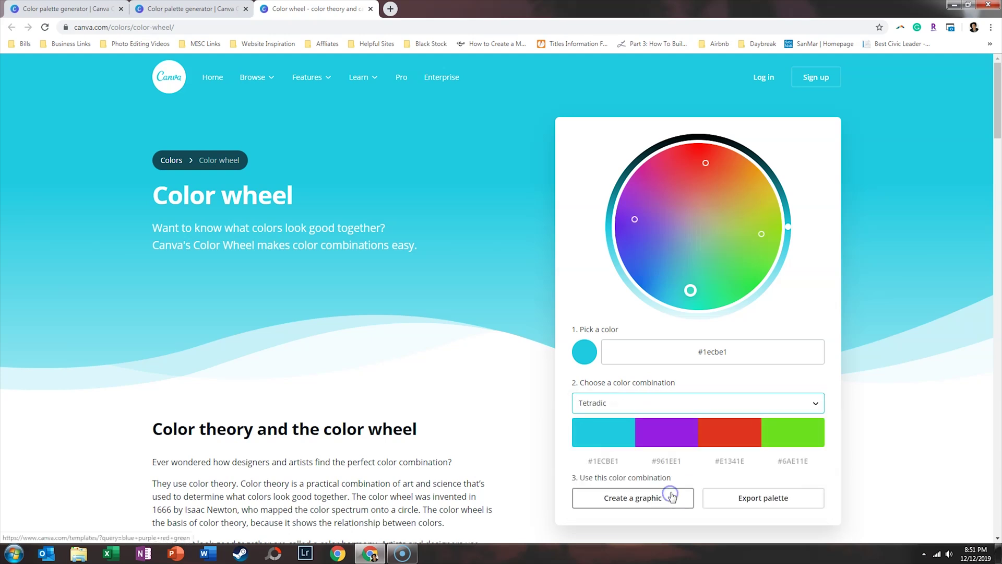
Step: Step back through Triadic, Analogous and Monochromatic to the Complementary combination
{"action": "left_click", "coordinate": [678, 404]}
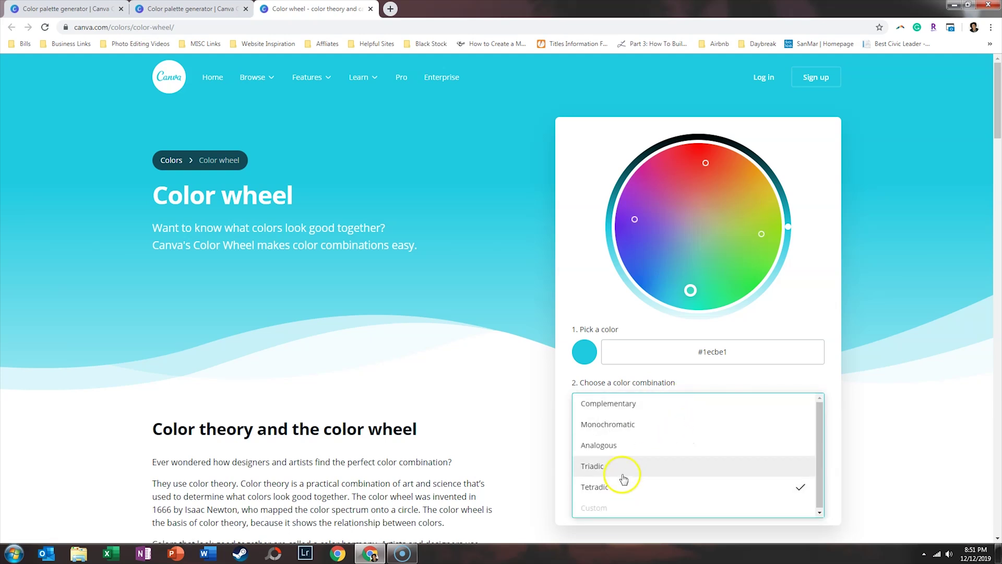
{"action": "left_click", "coordinate": [619, 467]}
{"action": "left_click", "coordinate": [659, 405]}
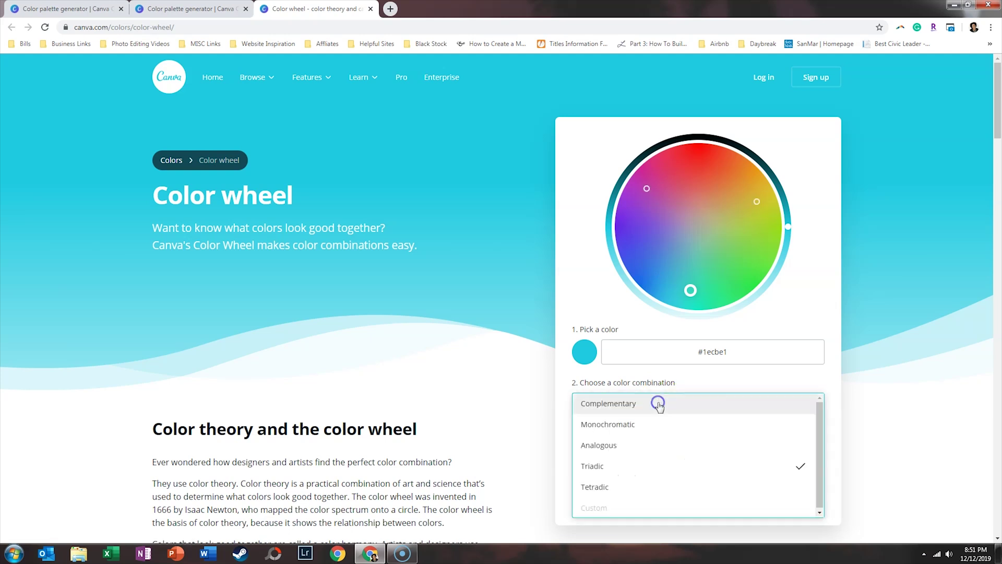
{"action": "left_click", "coordinate": [641, 449]}
{"action": "left_click", "coordinate": [649, 401]}
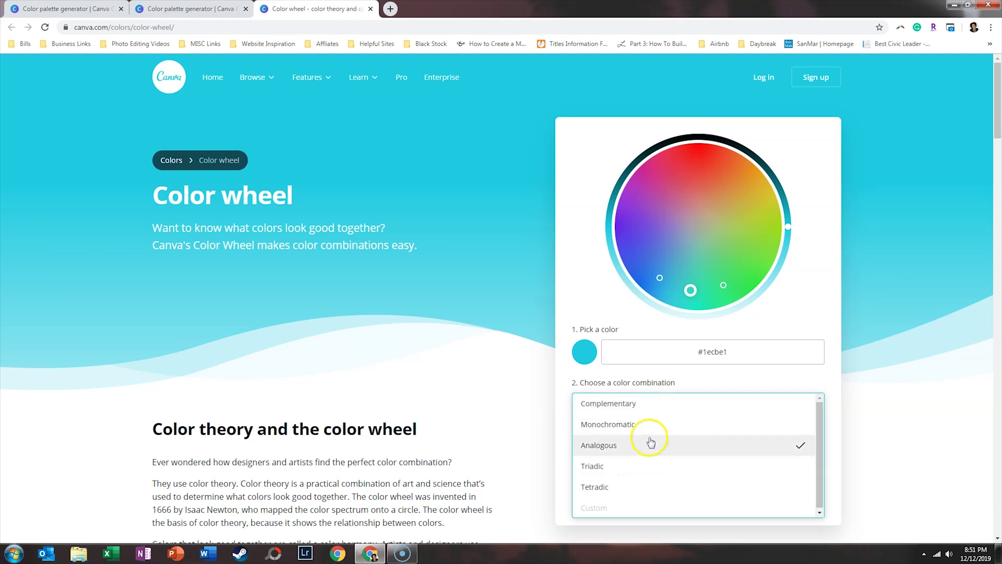
{"action": "left_click", "coordinate": [649, 427]}
{"action": "left_click", "coordinate": [646, 405]}
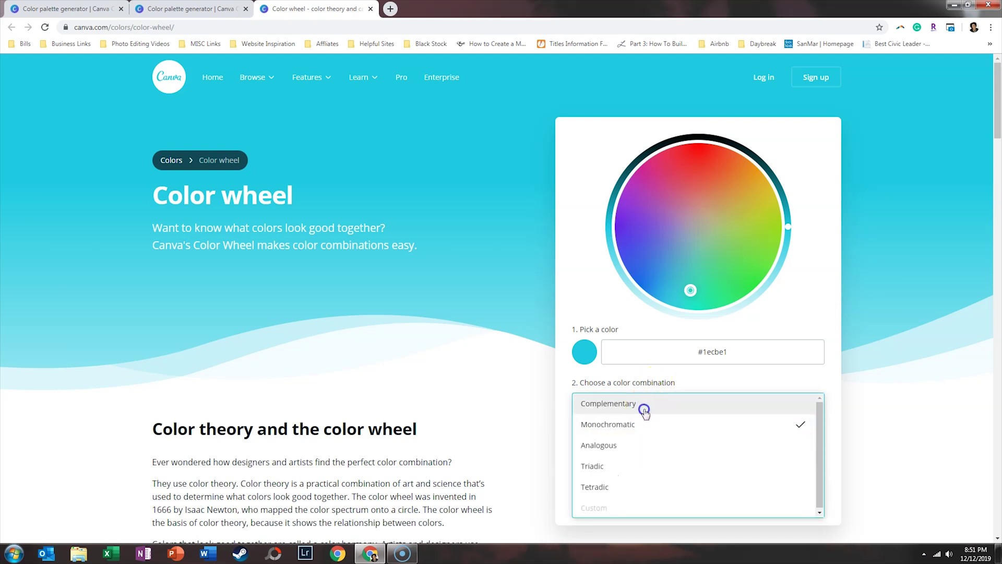
{"action": "left_click", "coordinate": [645, 409]}
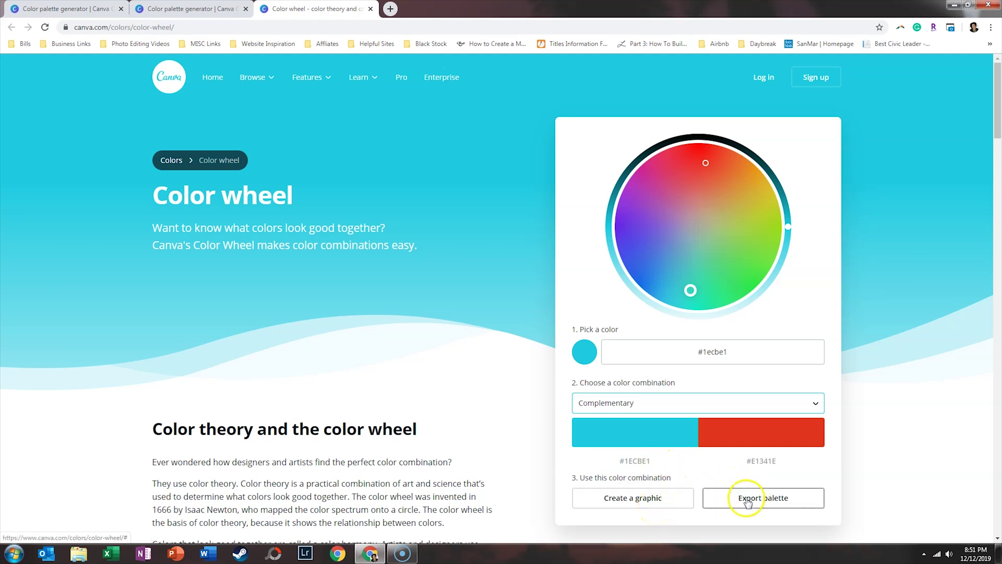
Step: Select Tetradic and create a graphic to find Blue Purple Red Green templates
{"action": "left_click", "coordinate": [698, 400]}
{"action": "left_click", "coordinate": [629, 486]}
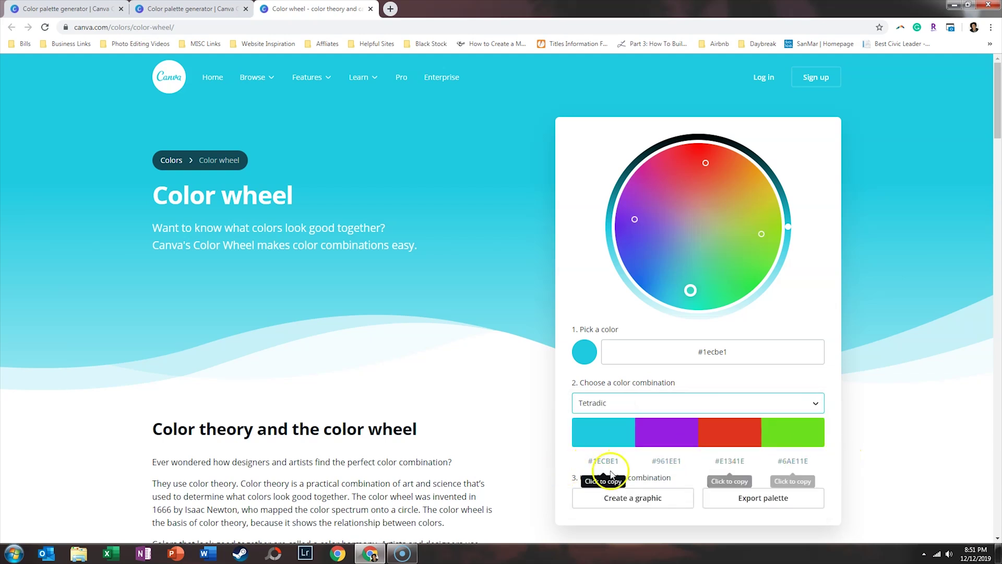
{"action": "left_click", "coordinate": [597, 502]}
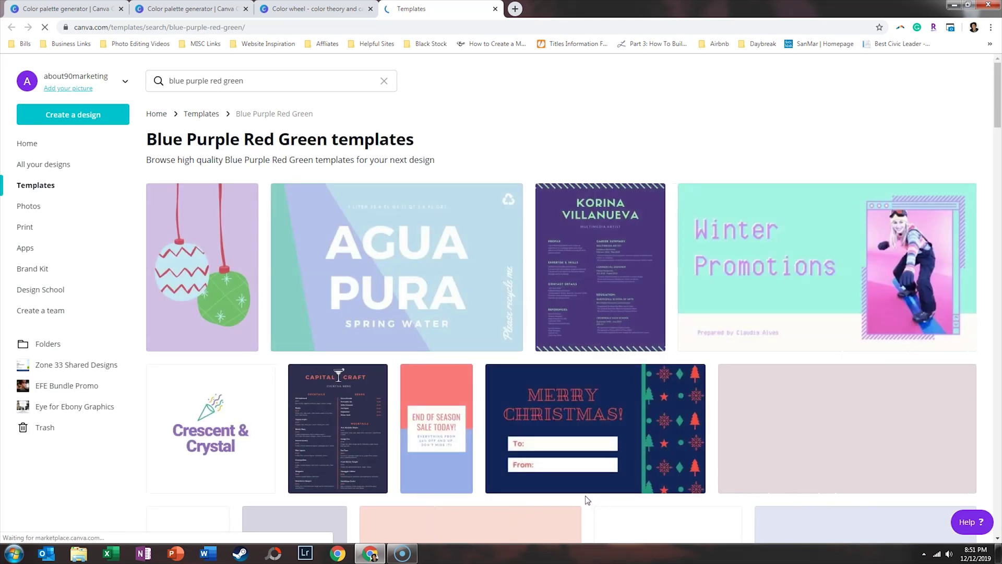
Step: Browse the Blue Purple Red Green template grid, then close its tab
{"action": "left_click", "coordinate": [591, 499]}
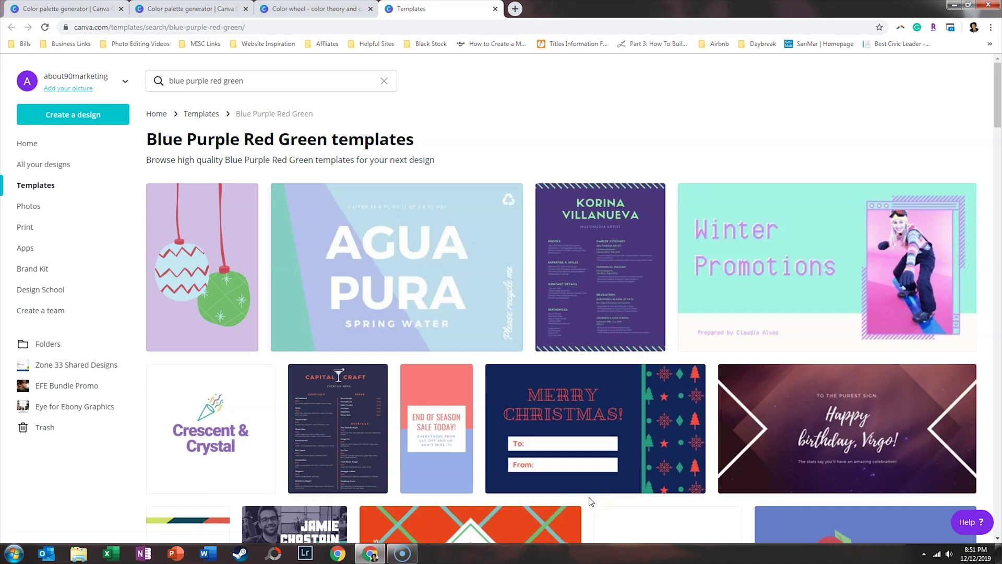
{"action": "left_click", "coordinate": [603, 489]}
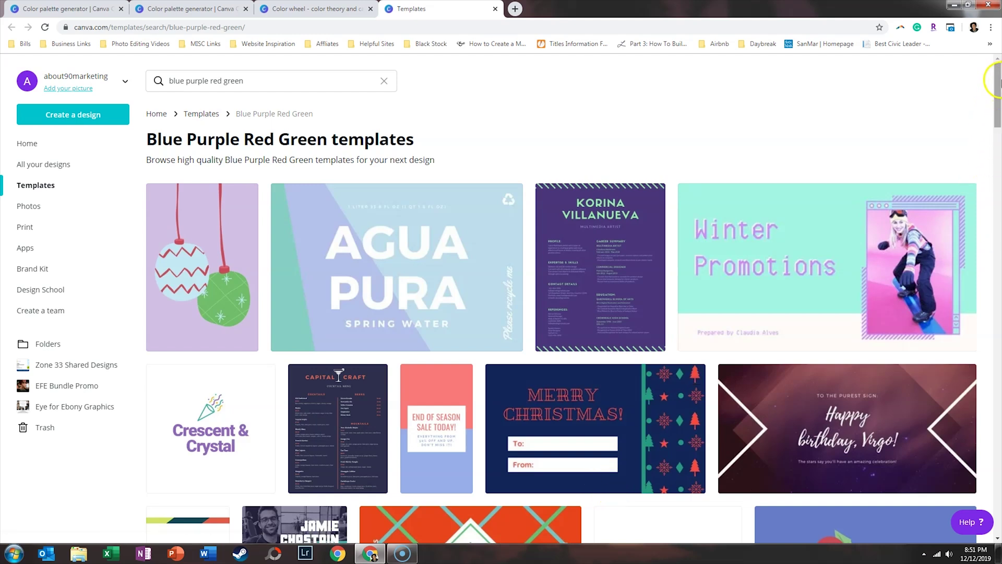
{"action": "left_click", "coordinate": [995, 133]}
{"action": "left_click_drag", "start_coordinate": [994, 133], "coordinate": [995, 89]}
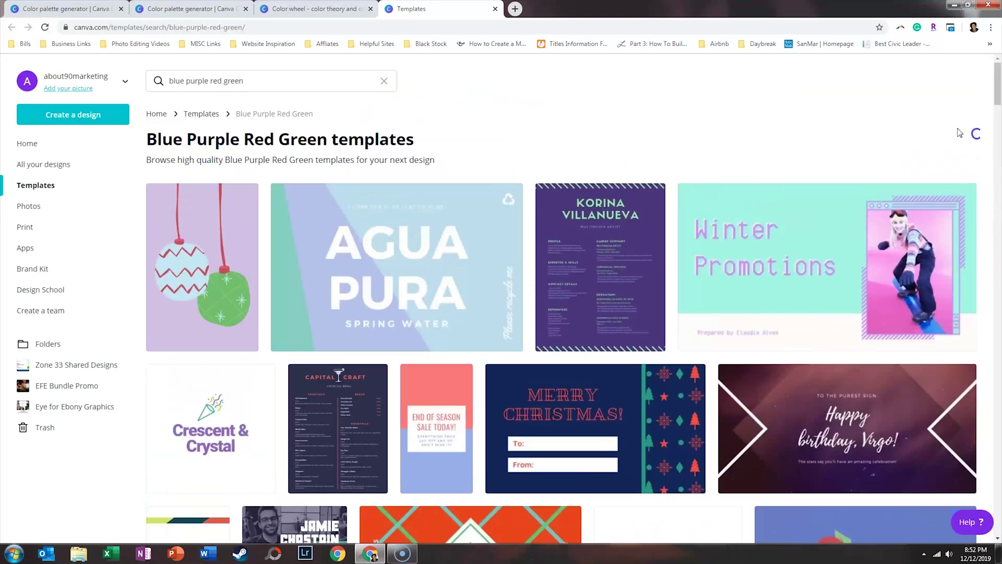
{"action": "left_click", "coordinate": [495, 9]}
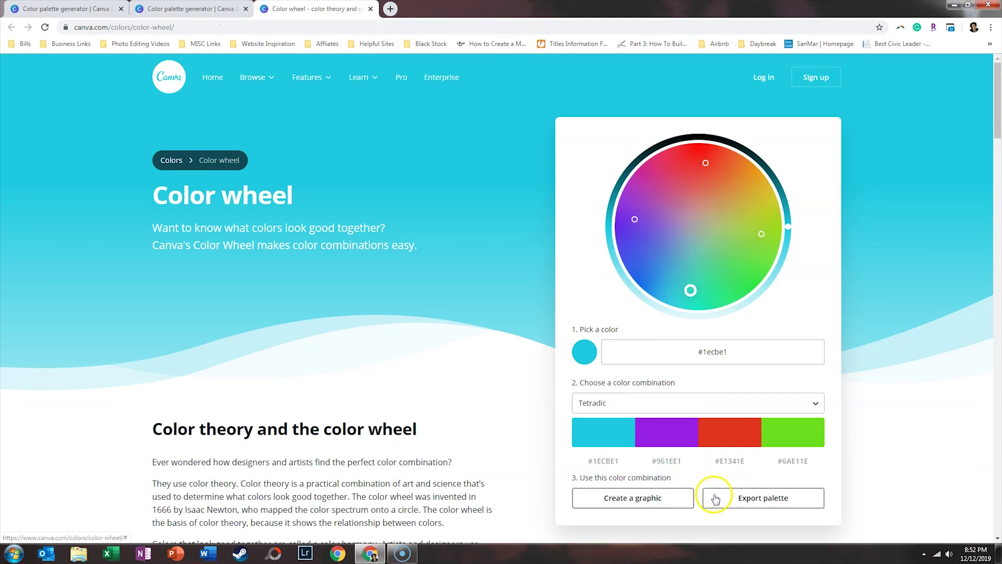
Step: Try the tetradic palette's PDF export, cancel printing, then move the base colour to magenta #fb04c0
{"action": "left_click", "coordinate": [713, 498]}
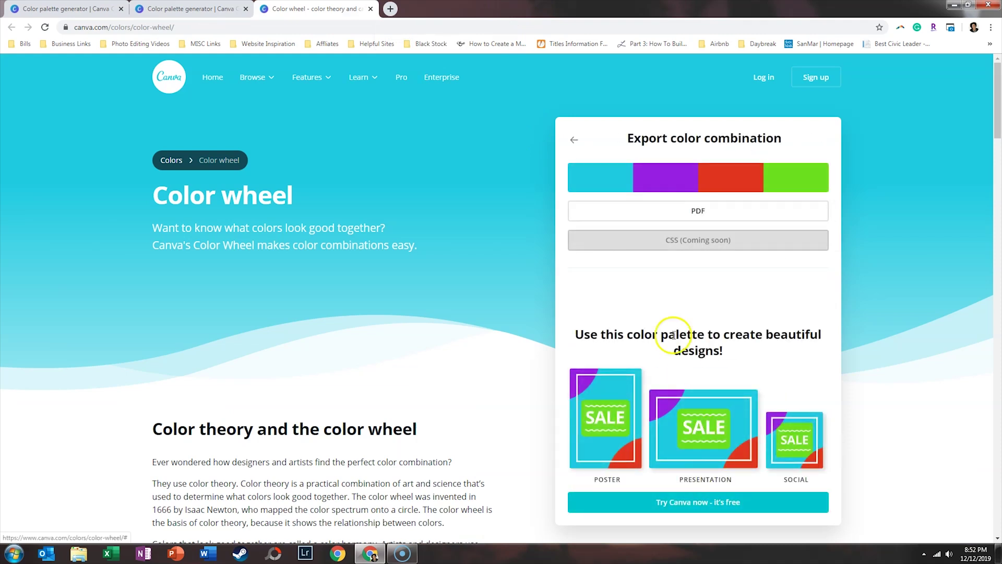
{"action": "left_click", "coordinate": [655, 223]}
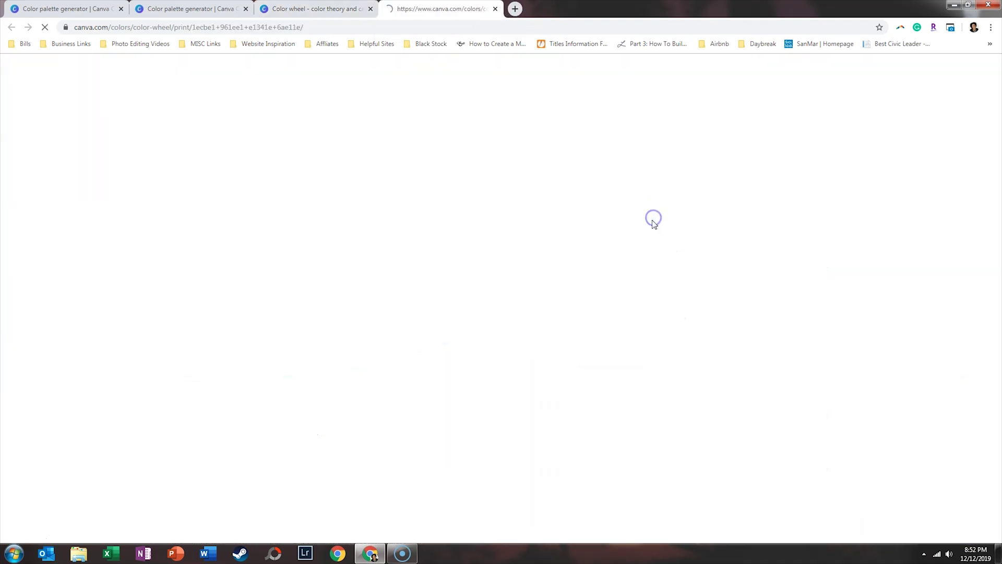
{"action": "key", "text": "Escape"}
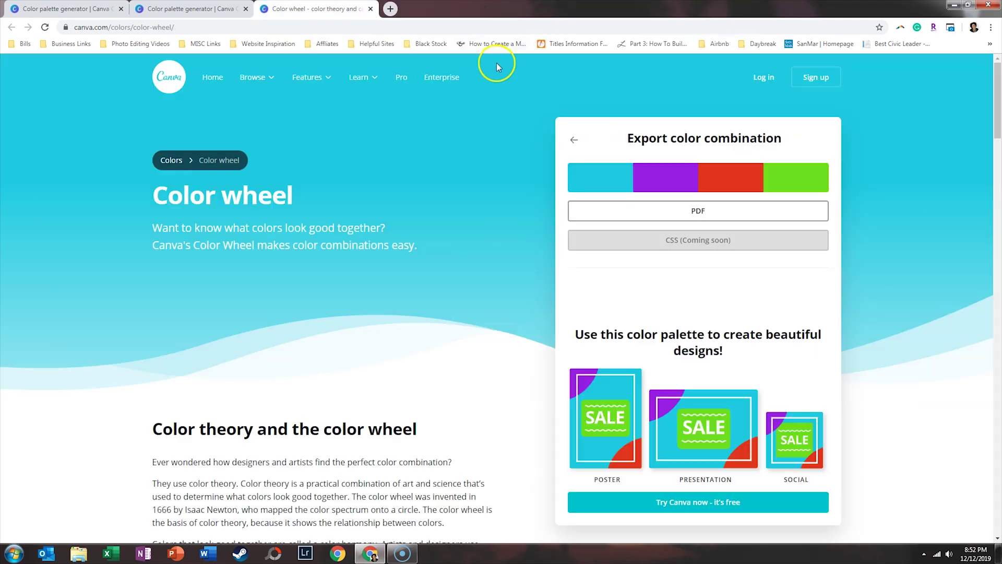
{"action": "left_click", "coordinate": [574, 139]}
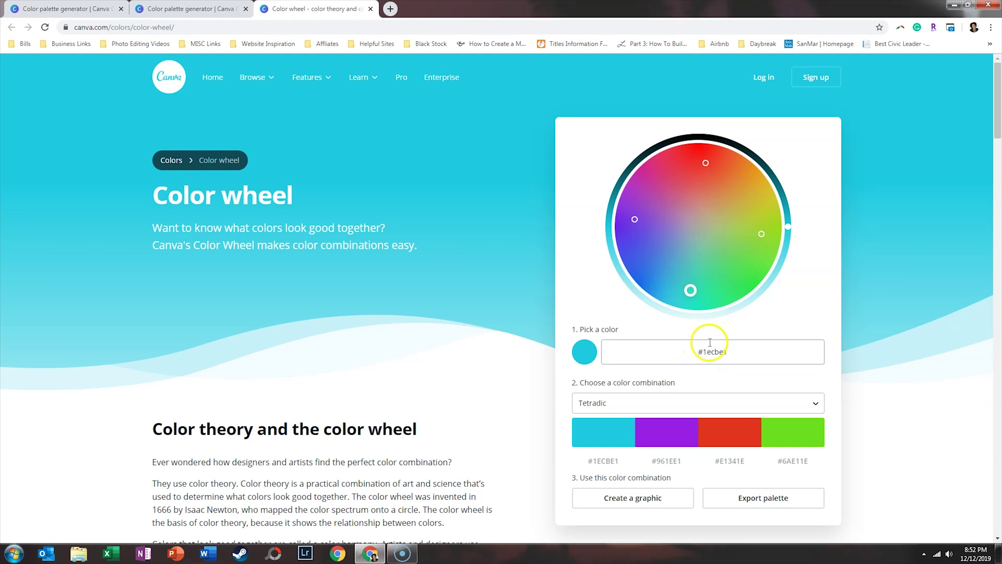
{"action": "left_click_drag", "start_coordinate": [635, 219], "coordinate": [640, 175]}
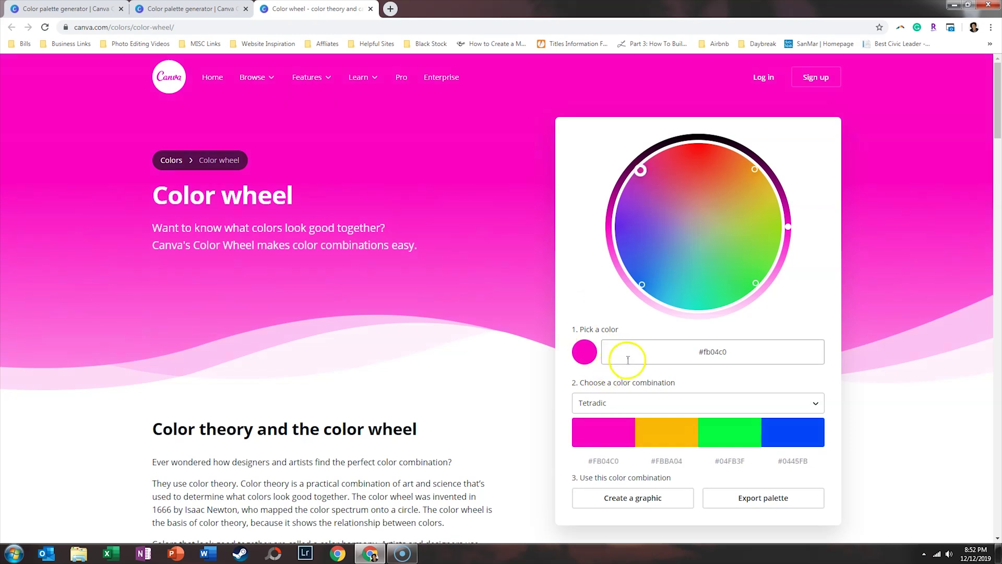
Step: Create a graphic from the pink, yellow, green, blue palette, scroll its templates, then close the tab
{"action": "left_click", "coordinate": [670, 498]}
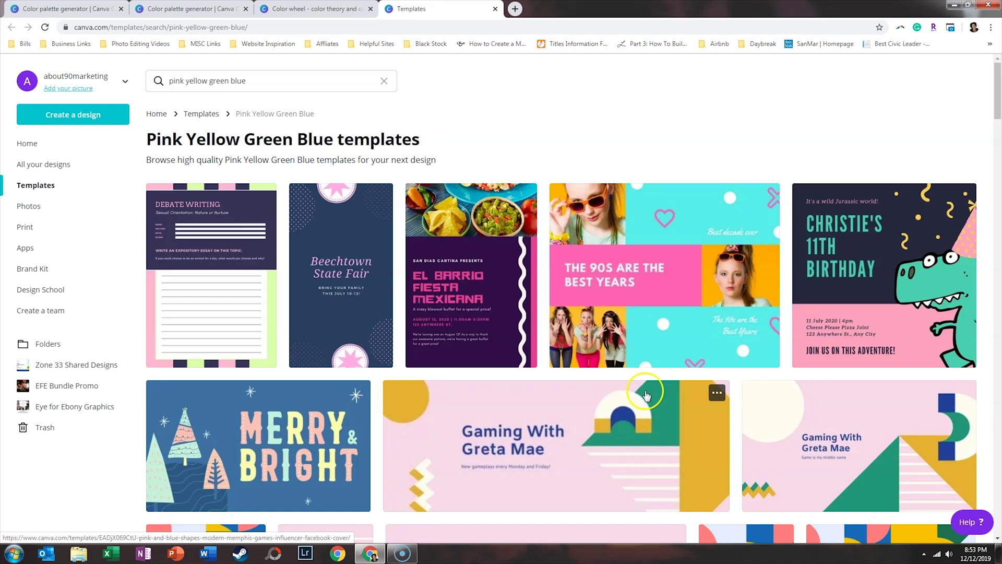
{"action": "scroll", "coordinate": [646, 396], "scroll_direction": "down", "scroll_amount": 15}
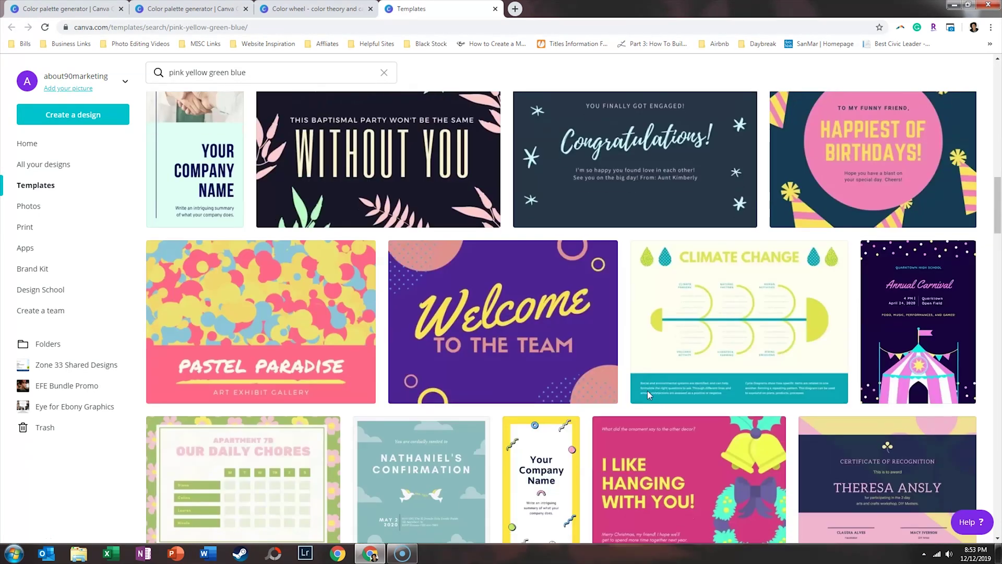
{"action": "scroll", "coordinate": [647, 390], "scroll_direction": "down", "scroll_amount": 14}
{"action": "scroll", "coordinate": [647, 391], "scroll_direction": "down", "scroll_amount": 14}
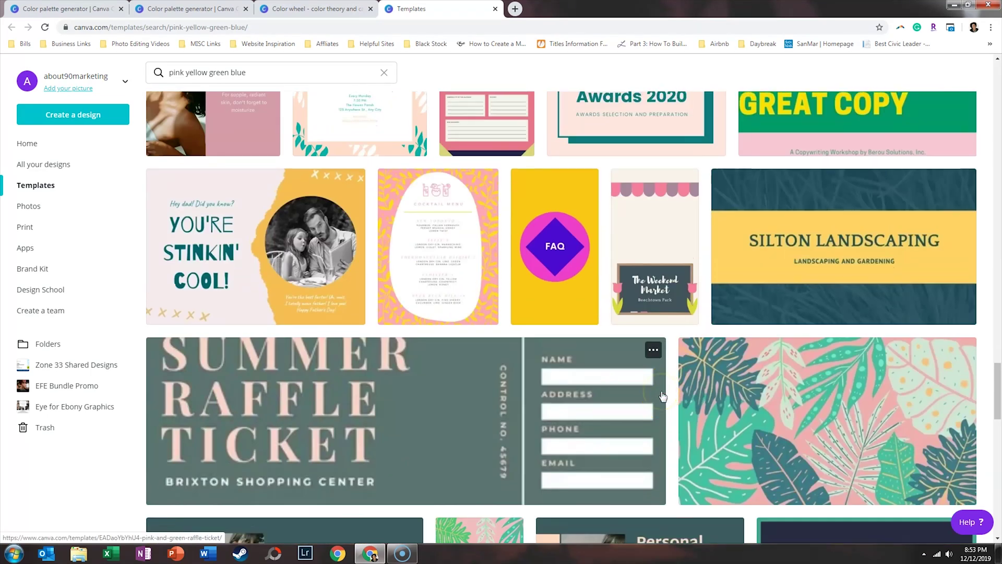
{"action": "scroll", "coordinate": [663, 396], "scroll_direction": "up", "scroll_amount": 15}
{"action": "scroll", "coordinate": [658, 396], "scroll_direction": "up", "scroll_amount": 10}
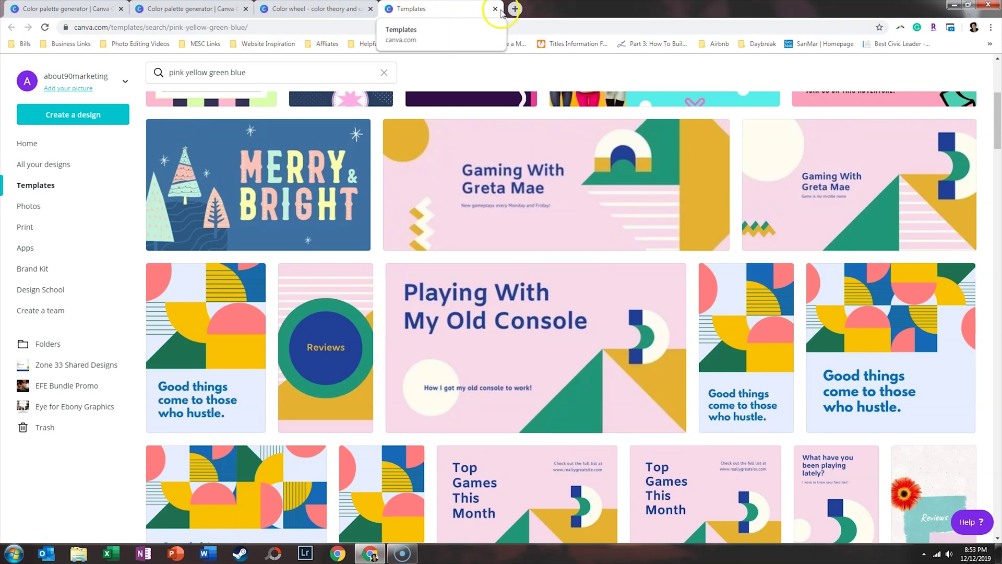
{"action": "left_click", "coordinate": [495, 9]}
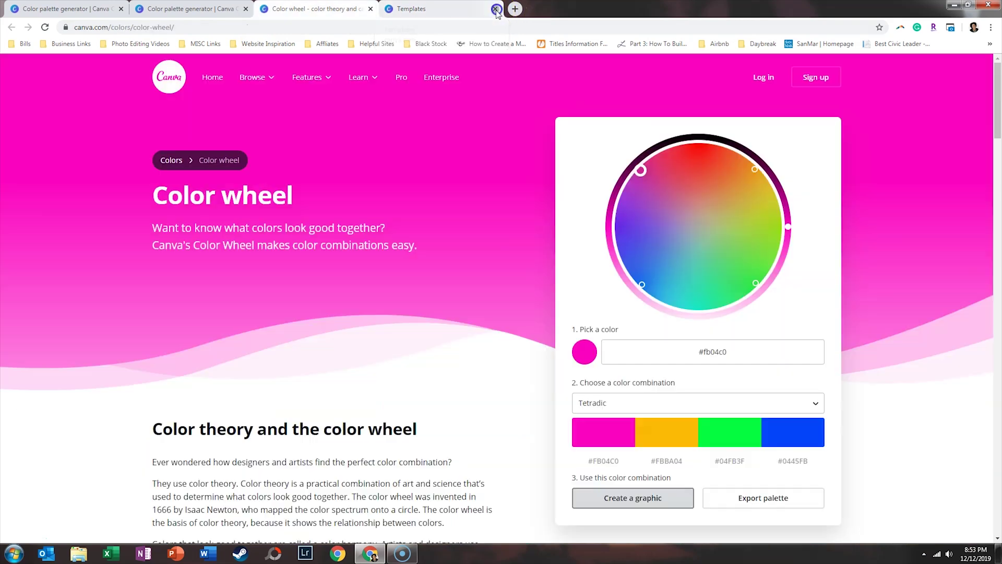
Step: Close the Color wheel tab and return to the top of the palette generator page
{"action": "left_click", "coordinate": [369, 10]}
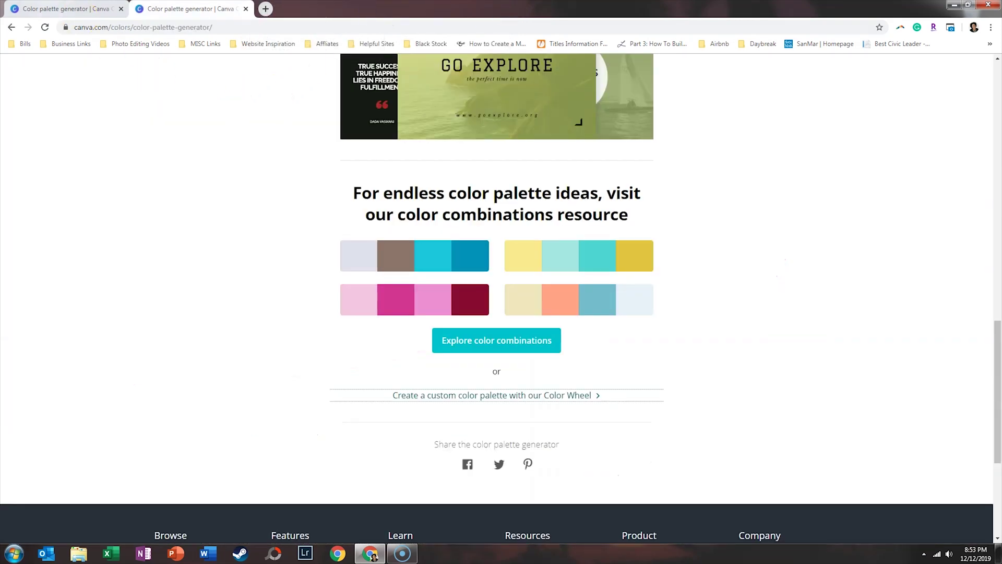
{"action": "scroll", "coordinate": [209, 68], "scroll_direction": "up", "scroll_amount": 1}
{"action": "left_click_drag", "start_coordinate": [998, 376], "coordinate": [955, 34]}
Step: Open the full Design School through the Learn menu's See all link
{"action": "mouse_move", "coordinate": [394, 84]}
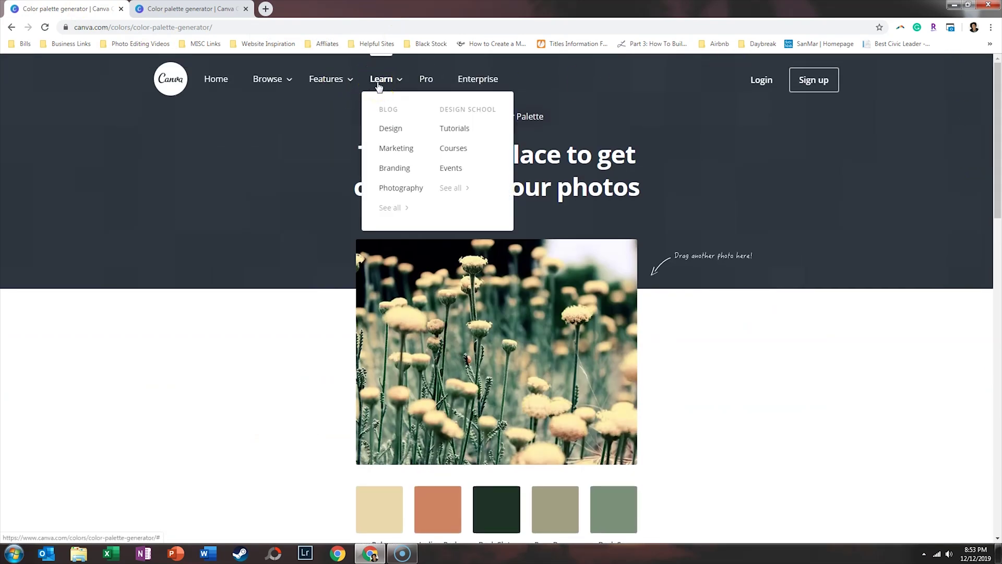
{"action": "left_click", "coordinate": [451, 194]}
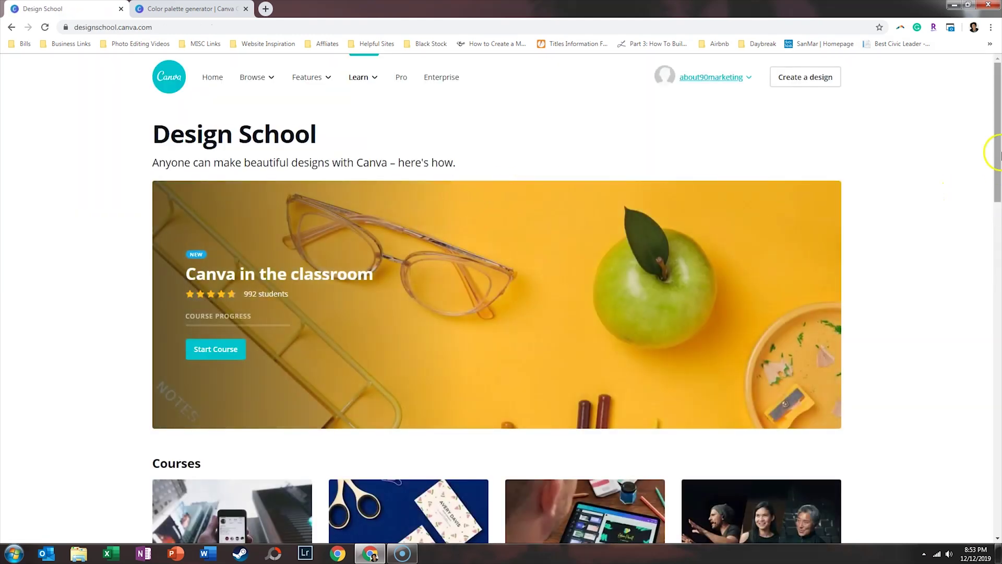
{"action": "left_click_drag", "start_coordinate": [993, 152], "coordinate": [979, 468]}
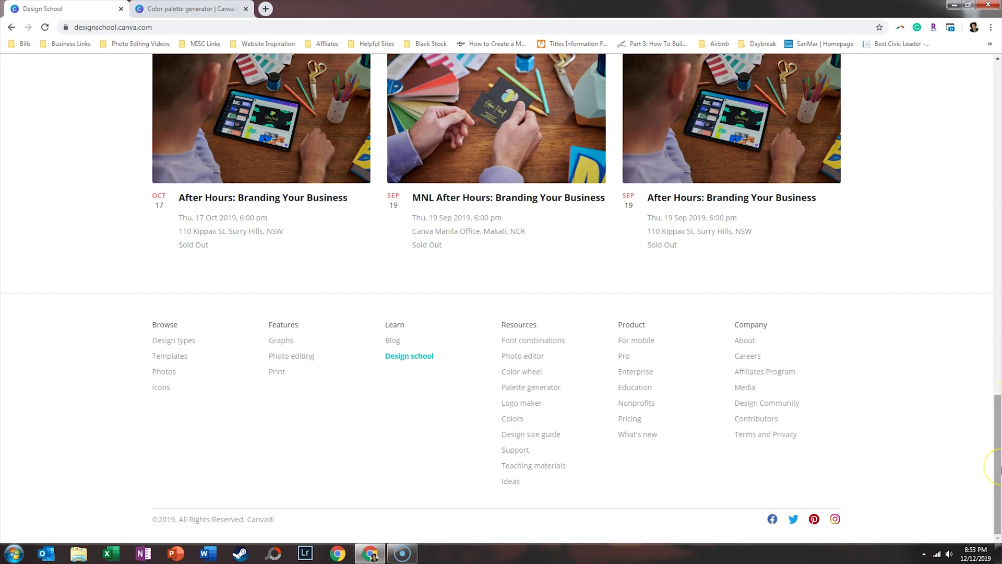
Step: Scroll to the Design School footer and open Colors under Resources
{"action": "left_click_drag", "start_coordinate": [997, 466], "coordinate": [997, 128]}
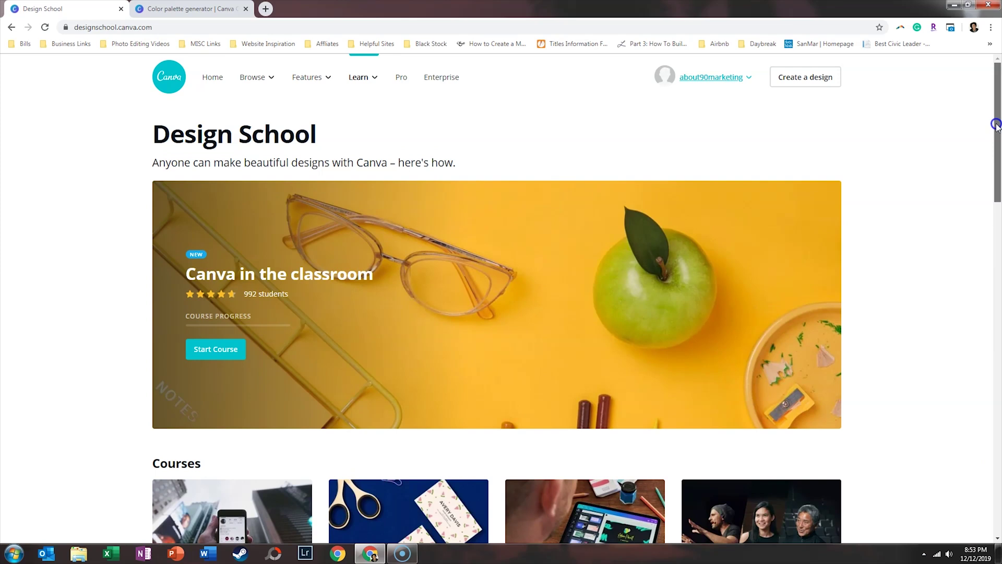
{"action": "left_click_drag", "start_coordinate": [997, 128], "coordinate": [987, 471]}
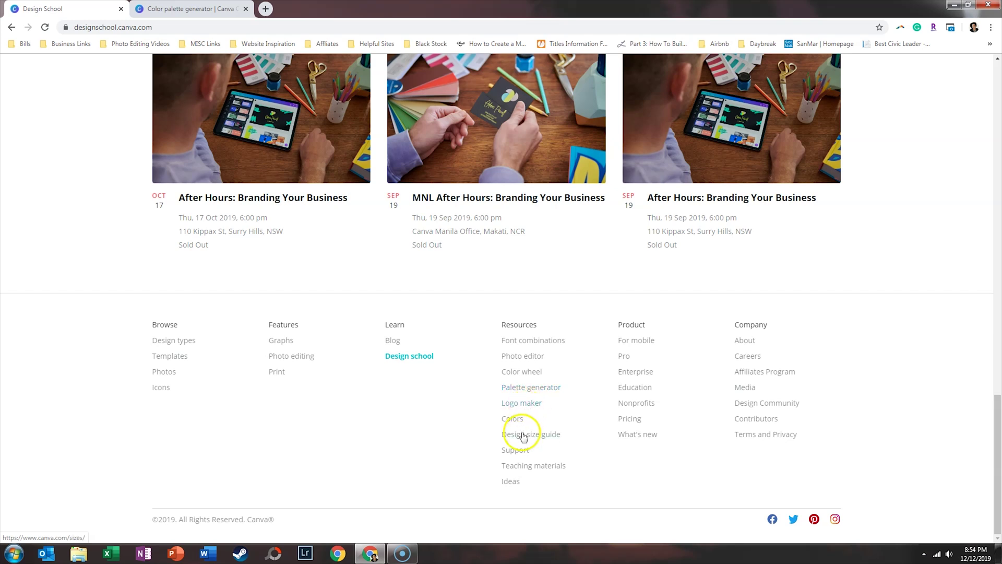
{"action": "left_click", "coordinate": [513, 418]}
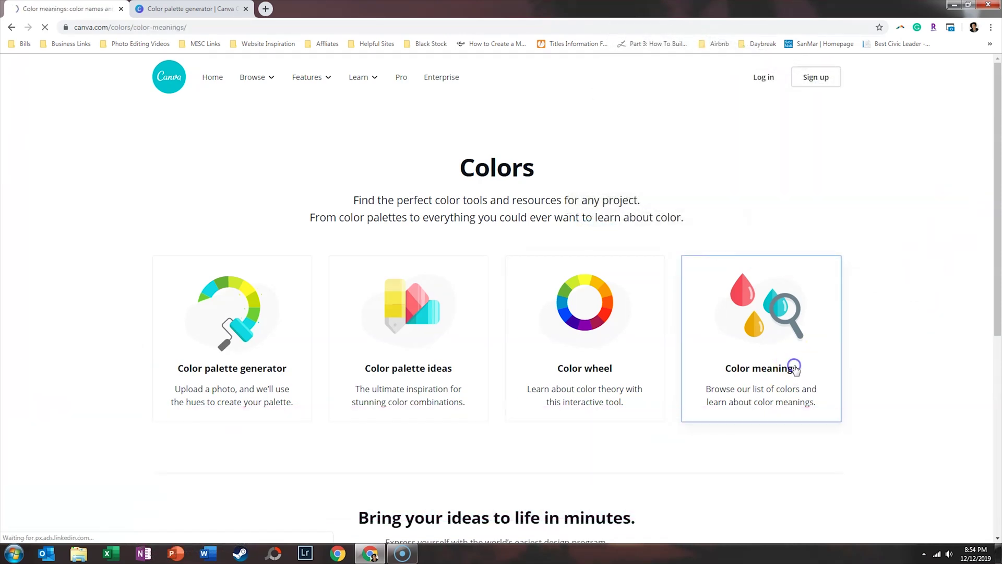
{"action": "left_click", "coordinate": [795, 367]}
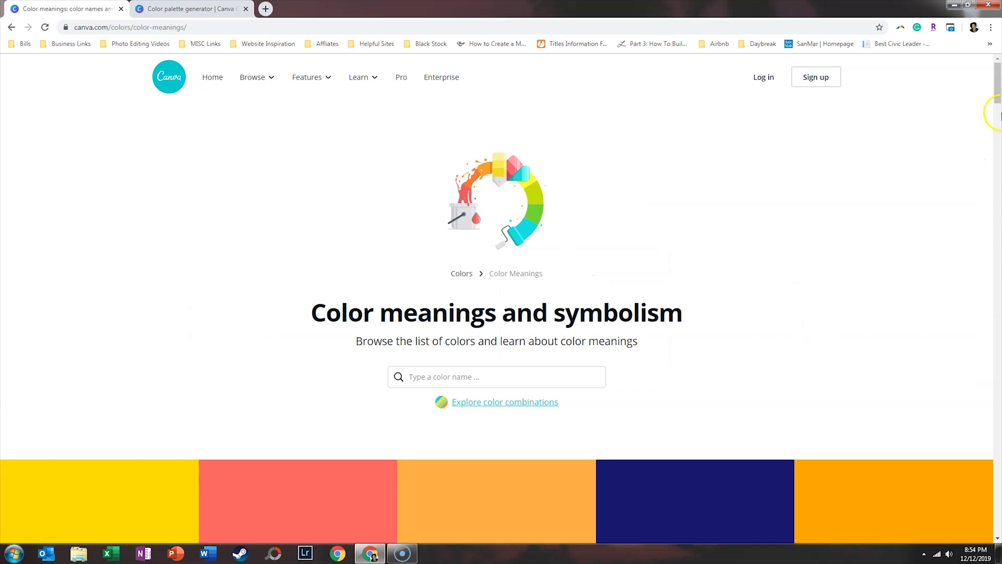
{"action": "left_click_drag", "start_coordinate": [996, 79], "coordinate": [974, 392]}
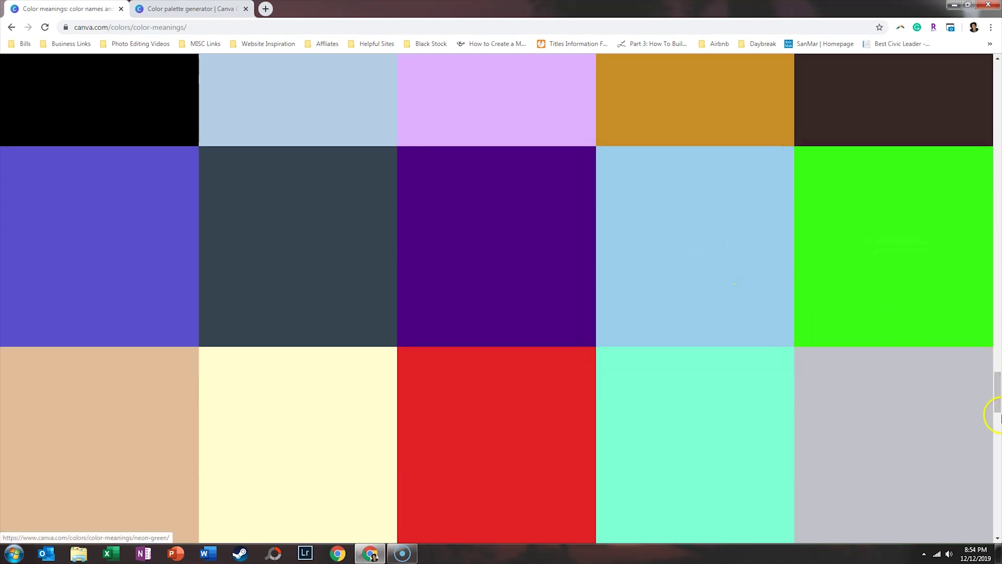
{"action": "left_click_drag", "start_coordinate": [996, 398], "coordinate": [998, 116]}
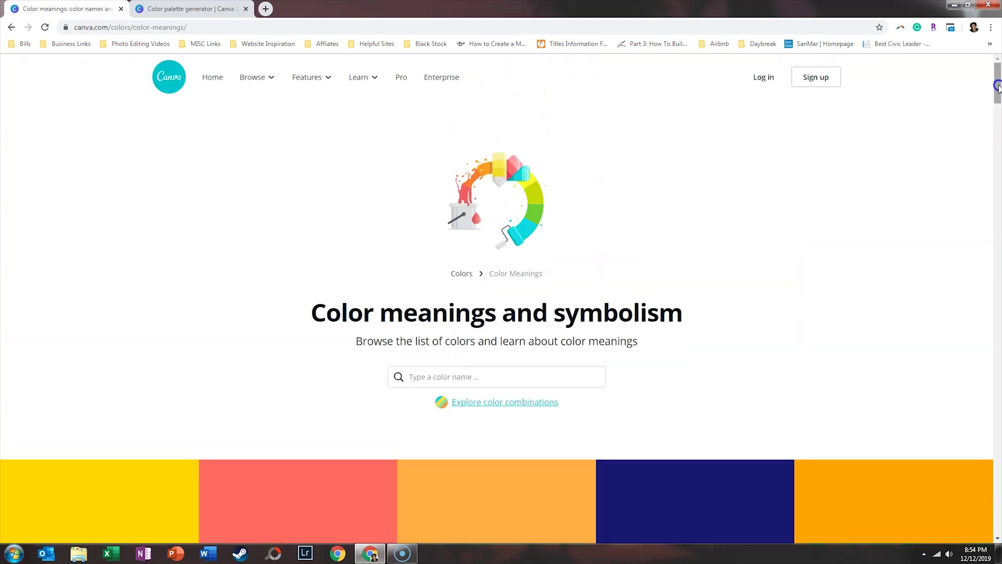
{"action": "left_click", "coordinate": [10, 27]}
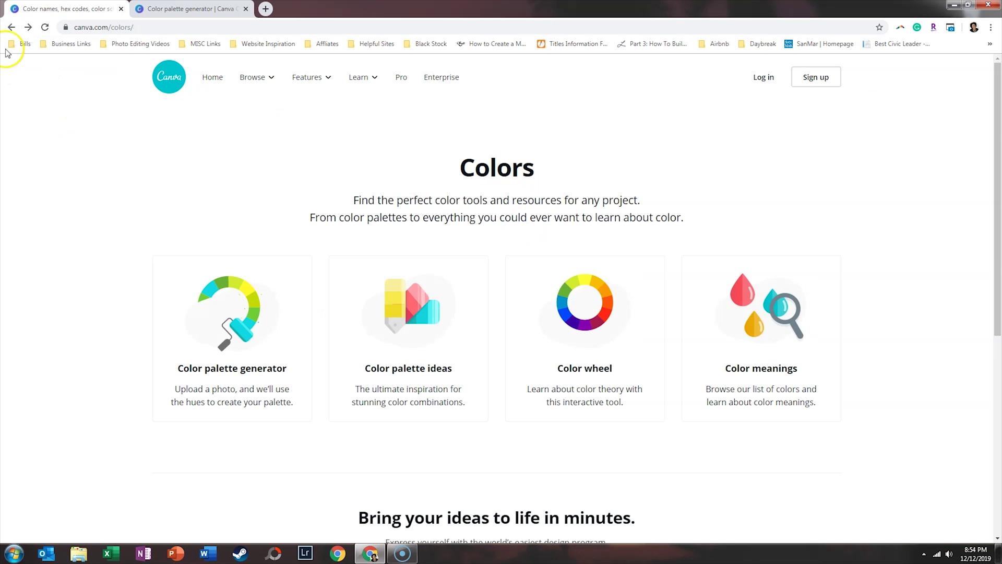
Step: Return to designschool.canva.com and scroll down toward its footer Resources links
{"action": "left_click", "coordinate": [11, 28]}
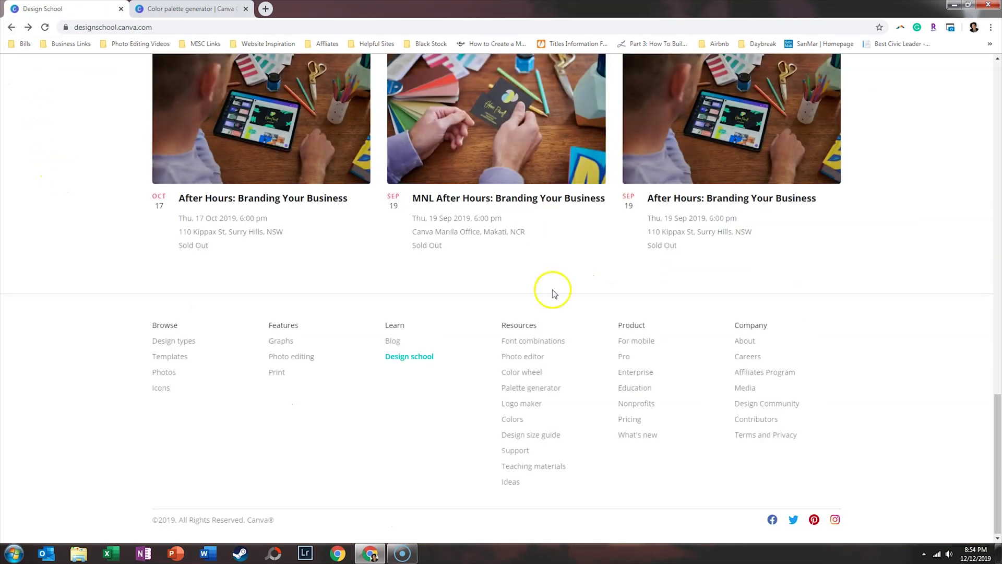
{"action": "left_click", "coordinate": [998, 429]}
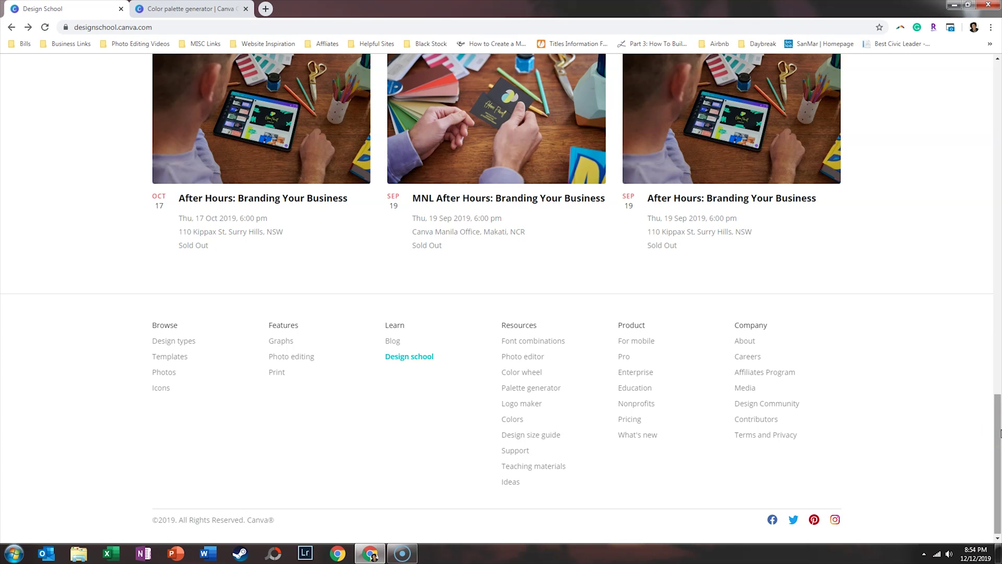
{"action": "left_click", "coordinate": [956, 439]}
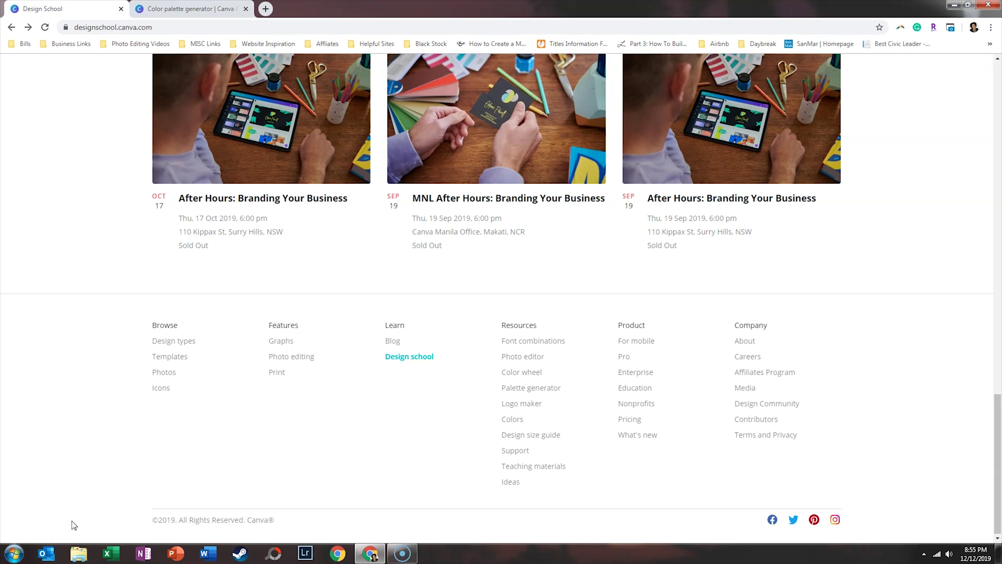